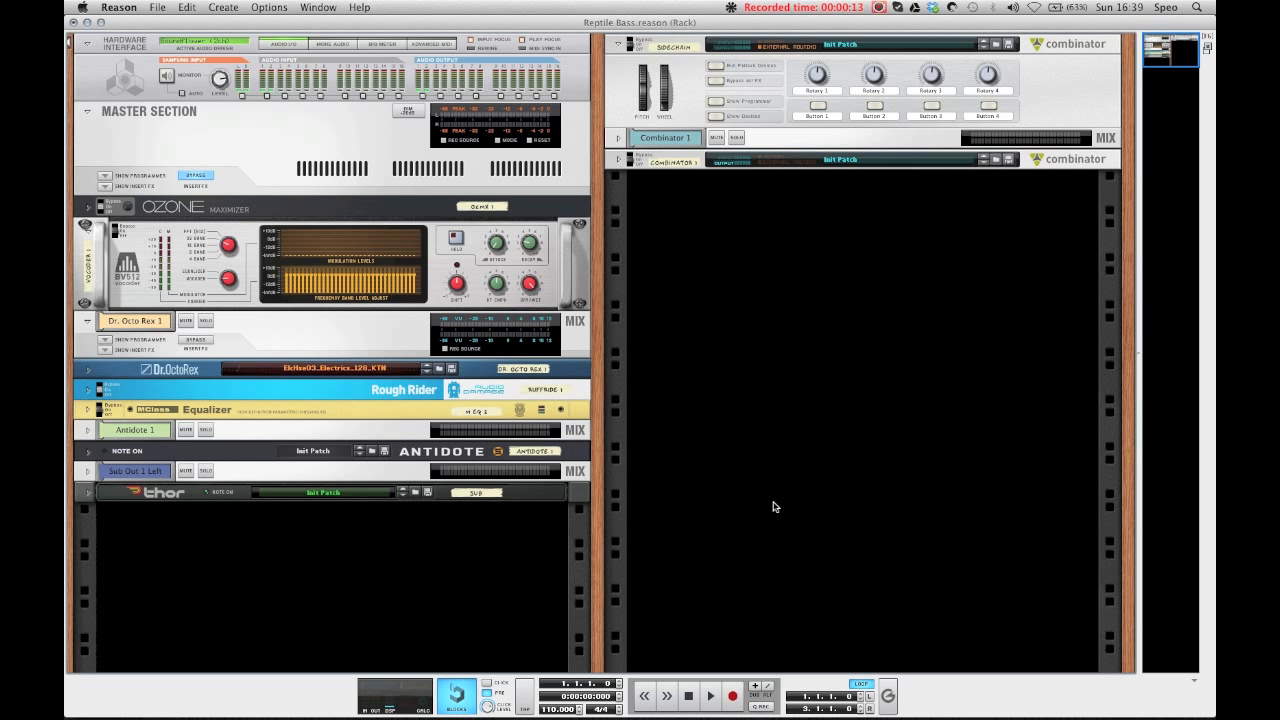
Play the project to audition the existing loop and stop playback.
key("space")
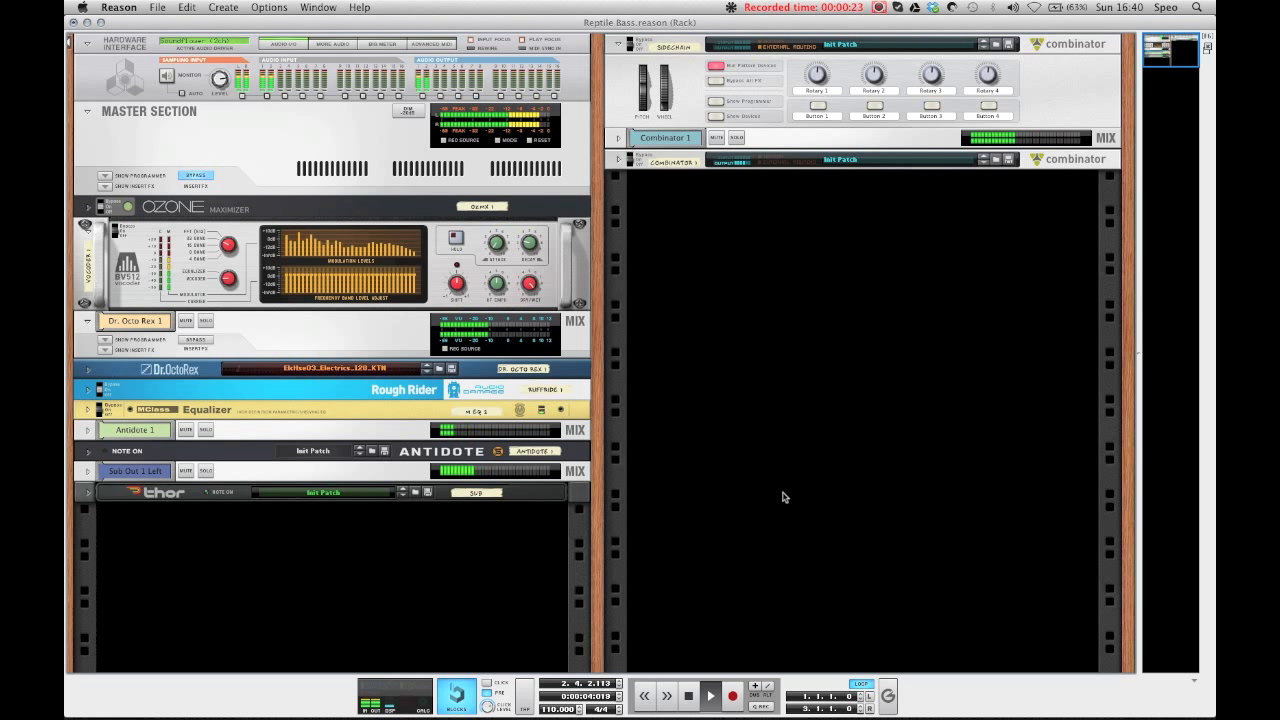
key("space")
Create a Malström synthesizer inside the empty space below Combinator 1 and set its portamento to 26.
right_click(762, 275)
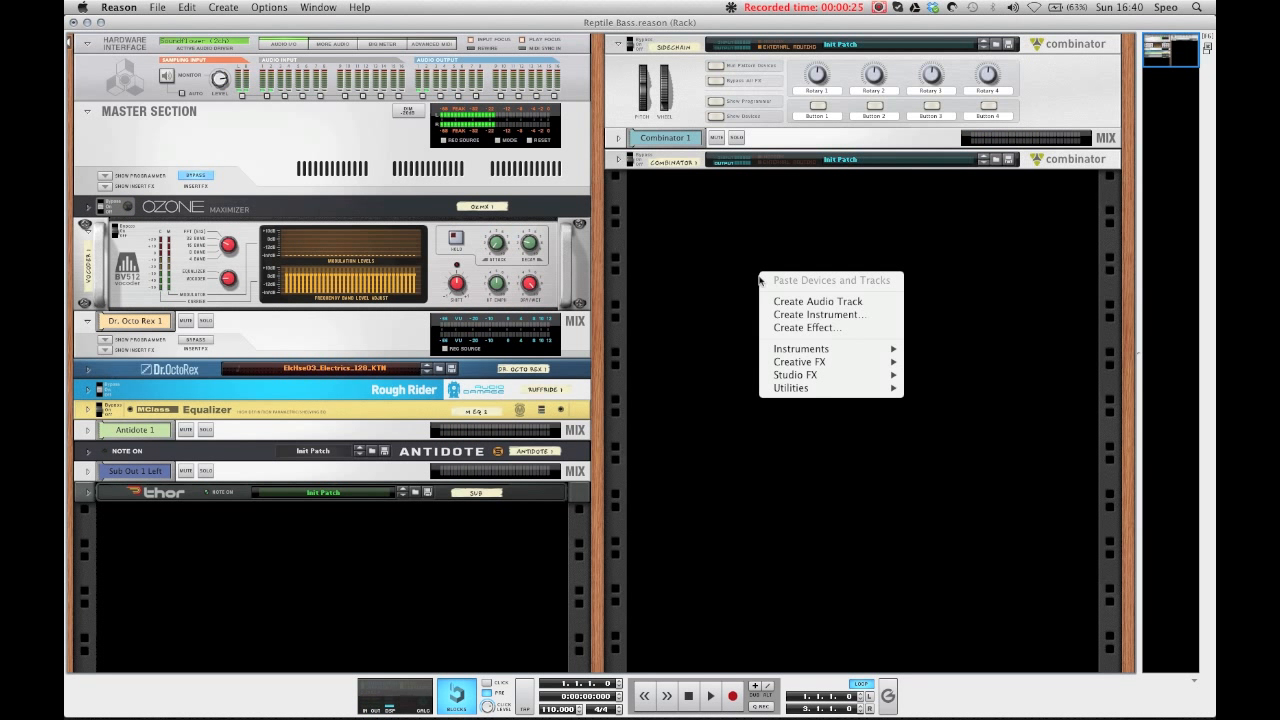
mouse_move(788, 349)
left_click(993, 409)
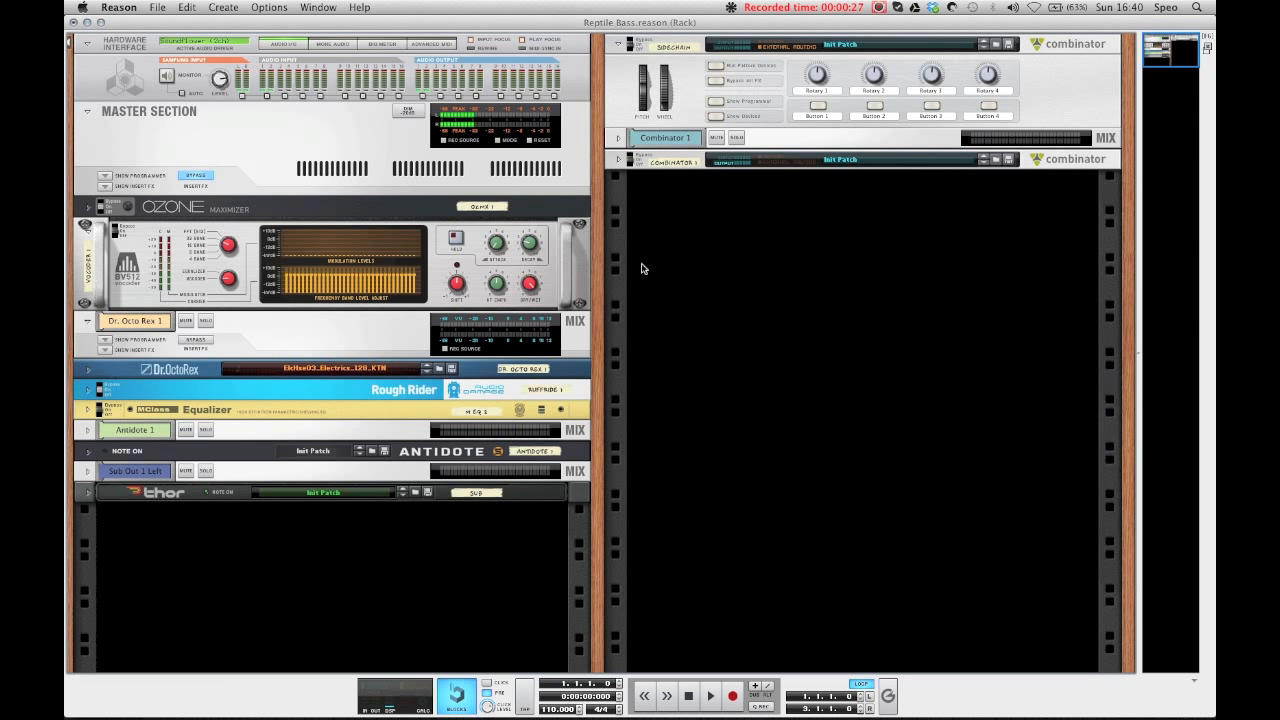
left_click_drag(636, 262, 650, 279)
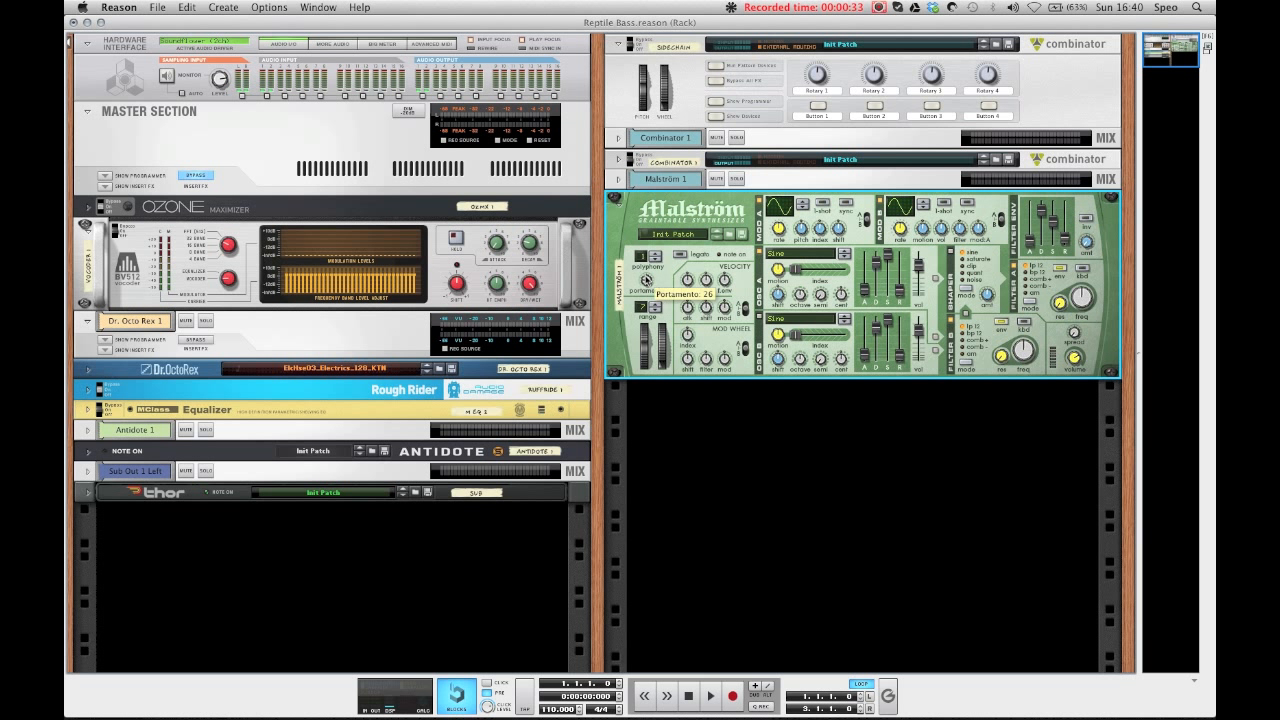
Set the Malström's oscillator A to the Juno graintable with motion -38 and shift -24.
left_click(800, 255)
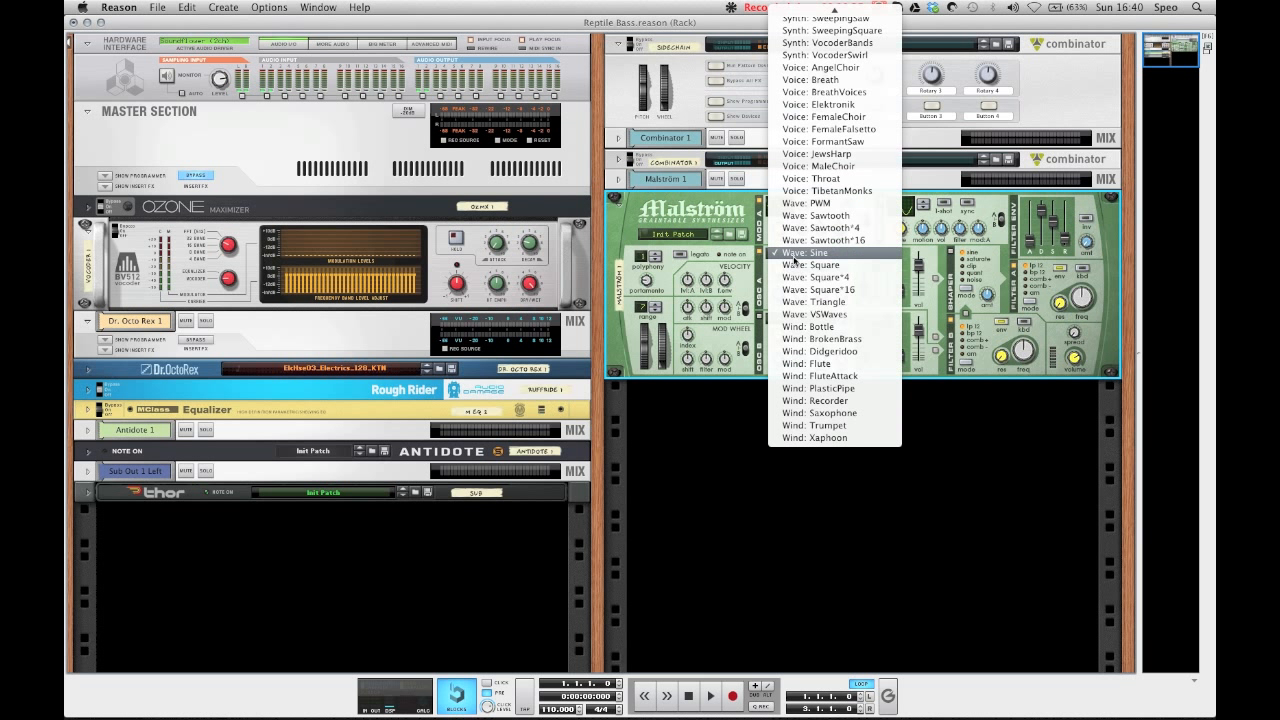
scroll(800, 261, "up", 1)
left_click(806, 67)
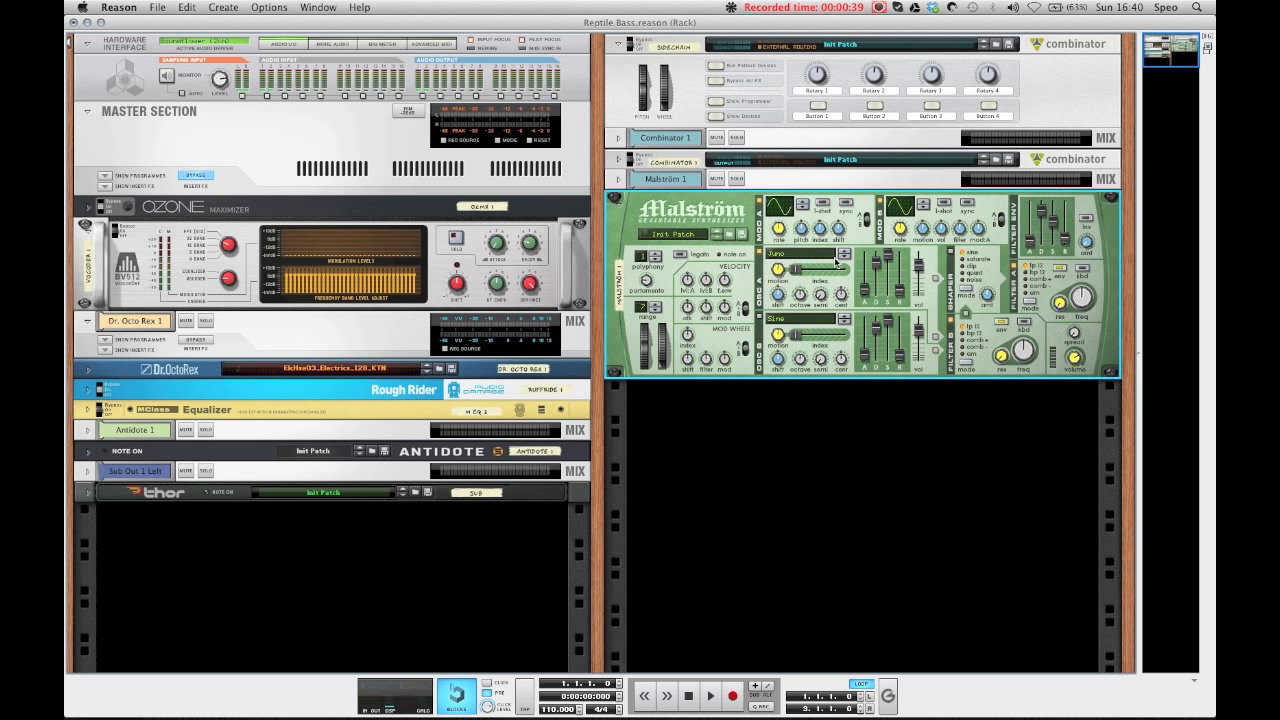
mouse_move(779, 281)
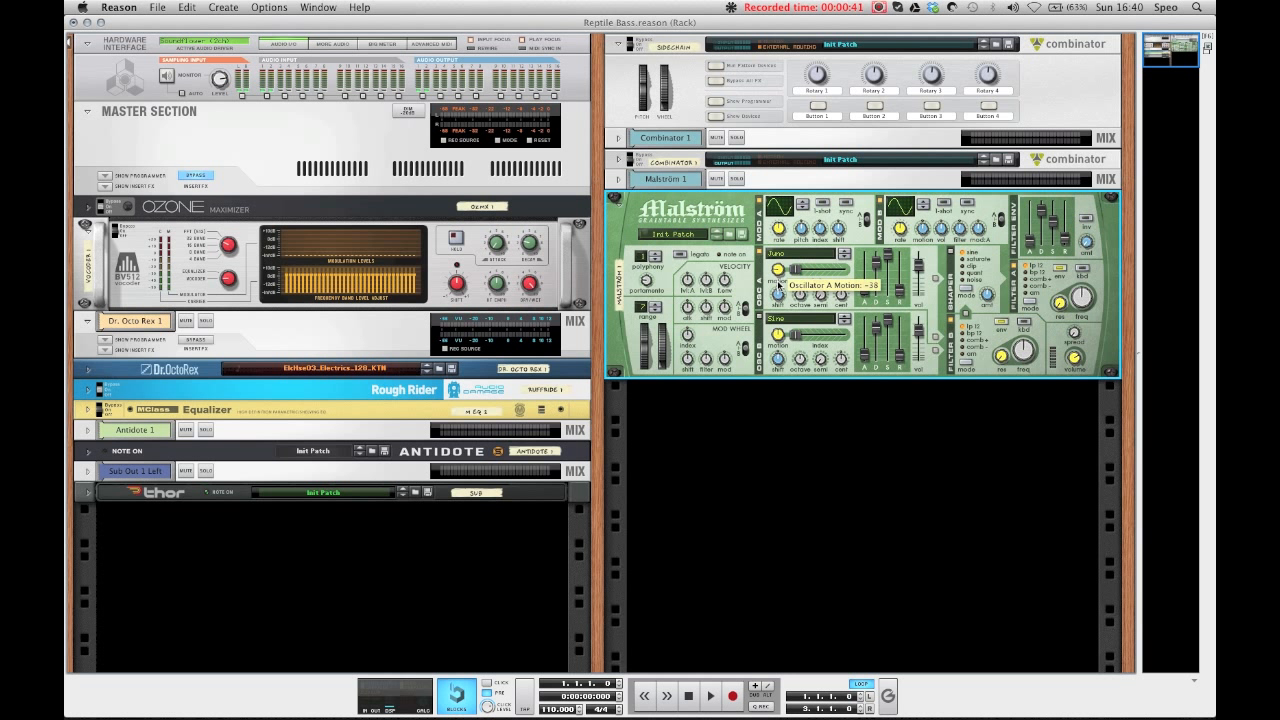
left_click_drag(778, 297, 779, 303)
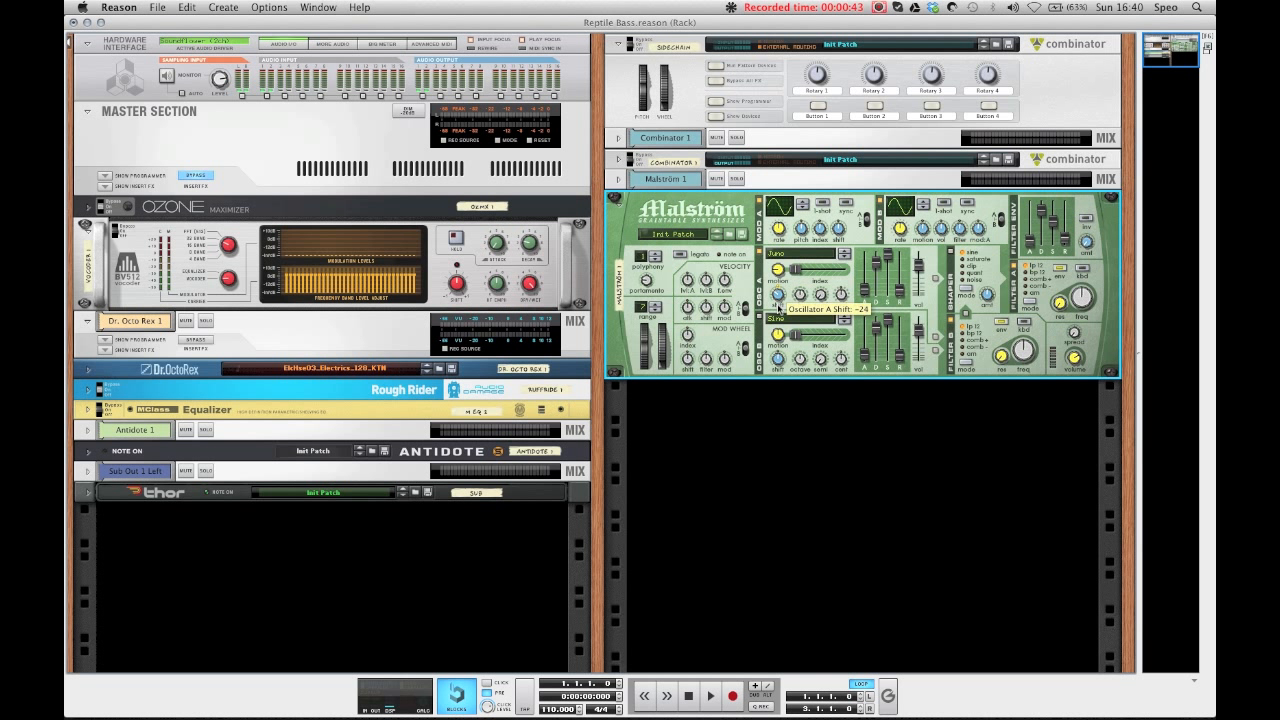
mouse_move(801, 300)
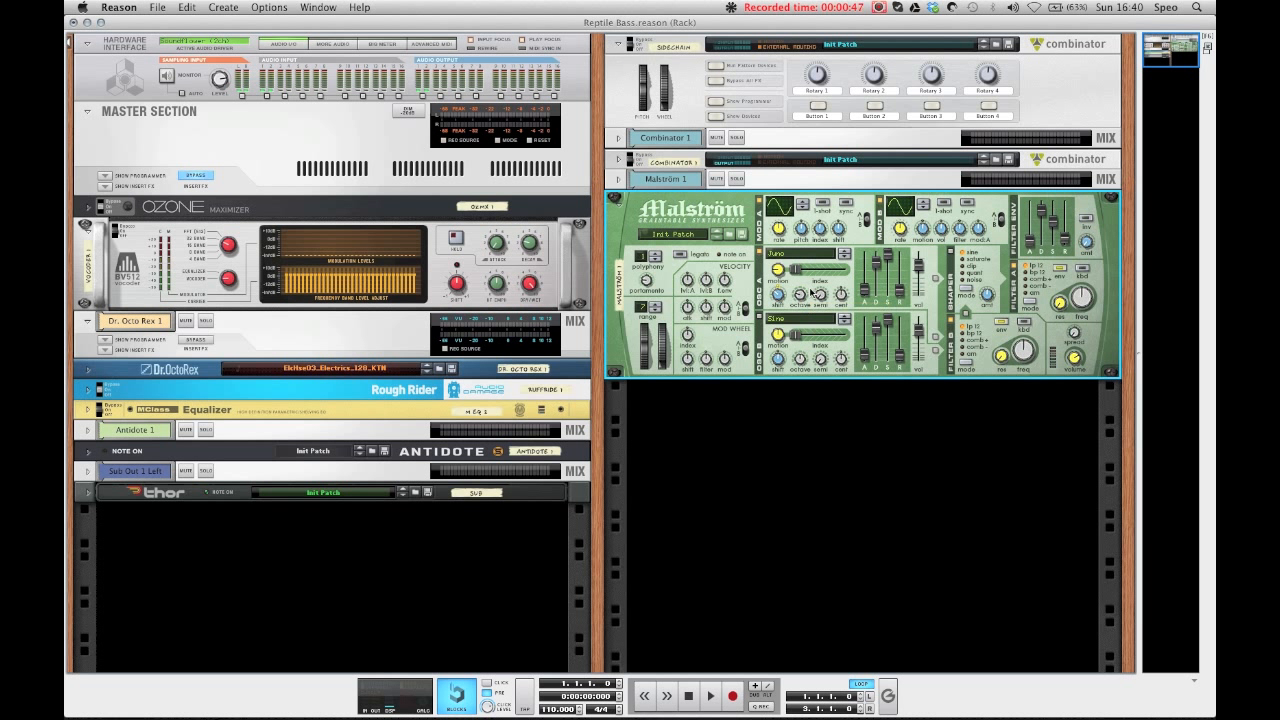
Route the Malström's oscillator A to the shaper and oscillator B to filter B.
left_click(936, 280)
left_click(936, 338)
mouse_move(1025, 348)
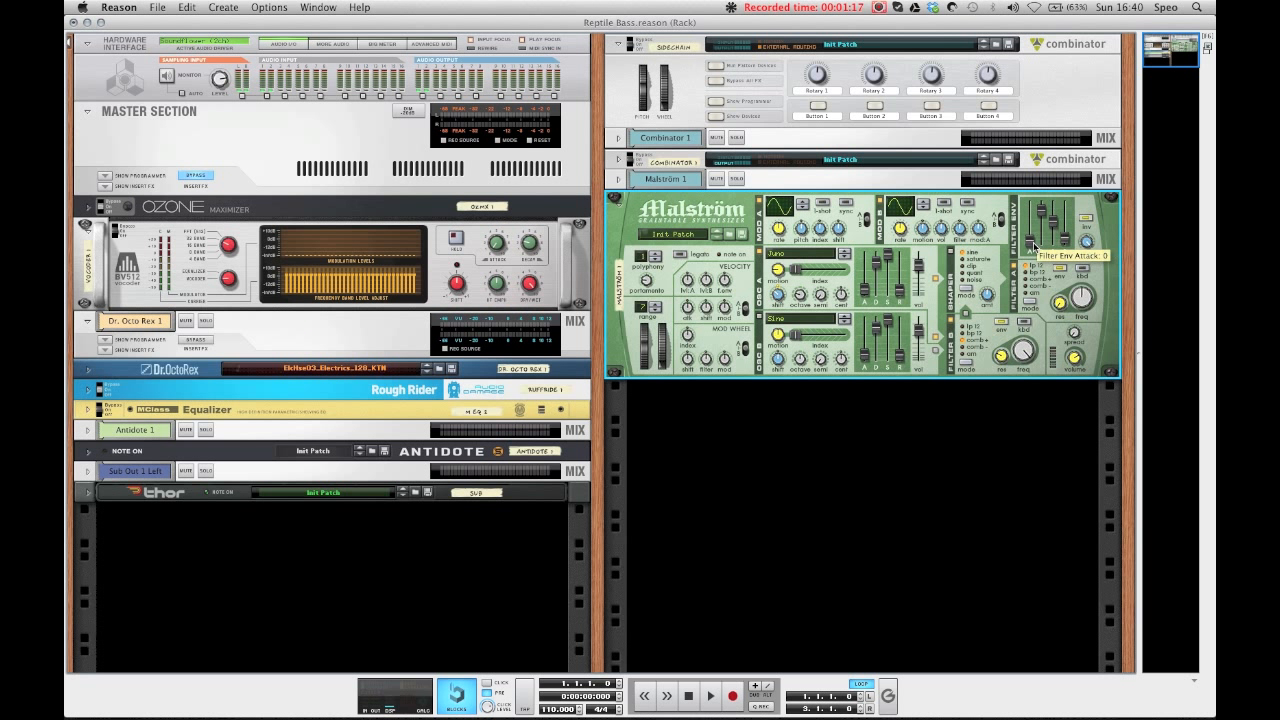
Shape the Malström's filter envelope with a high attack, a decay of 70 and a very low sustain.
left_click_drag(1031, 244, 1033, 218)
left_click_drag(1040, 222, 1040, 226)
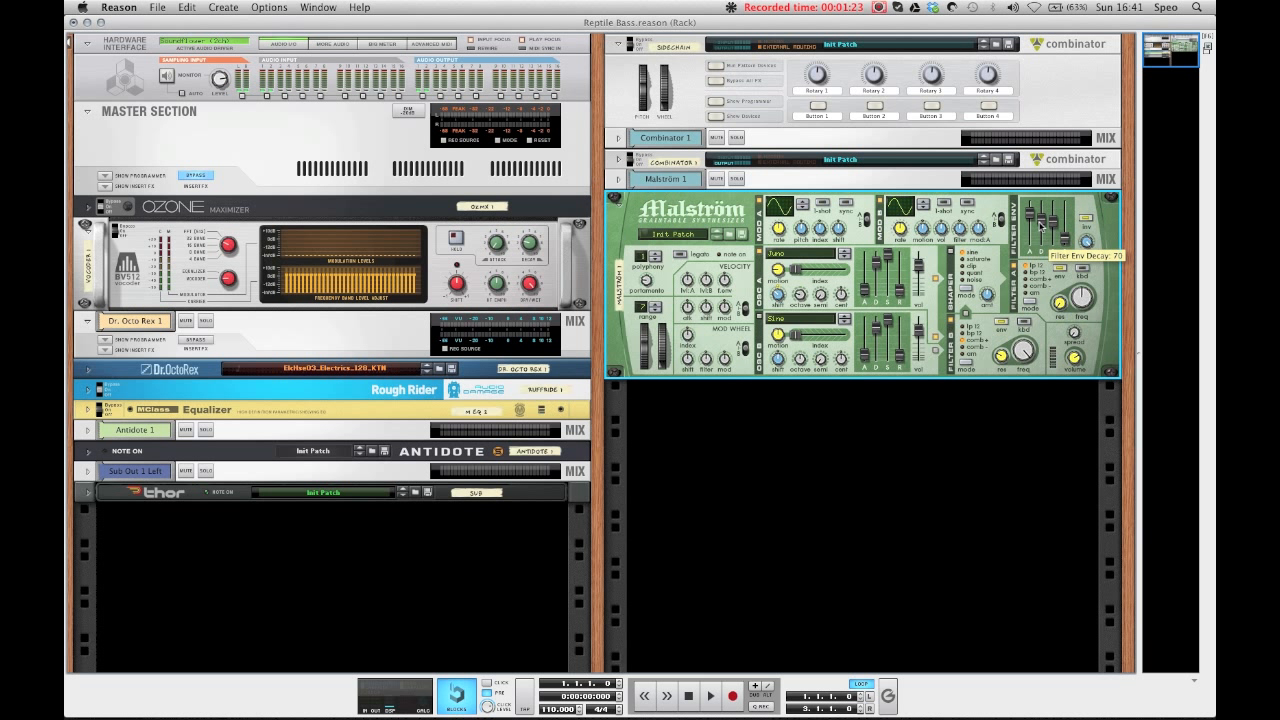
left_click_drag(1053, 223, 1070, 259)
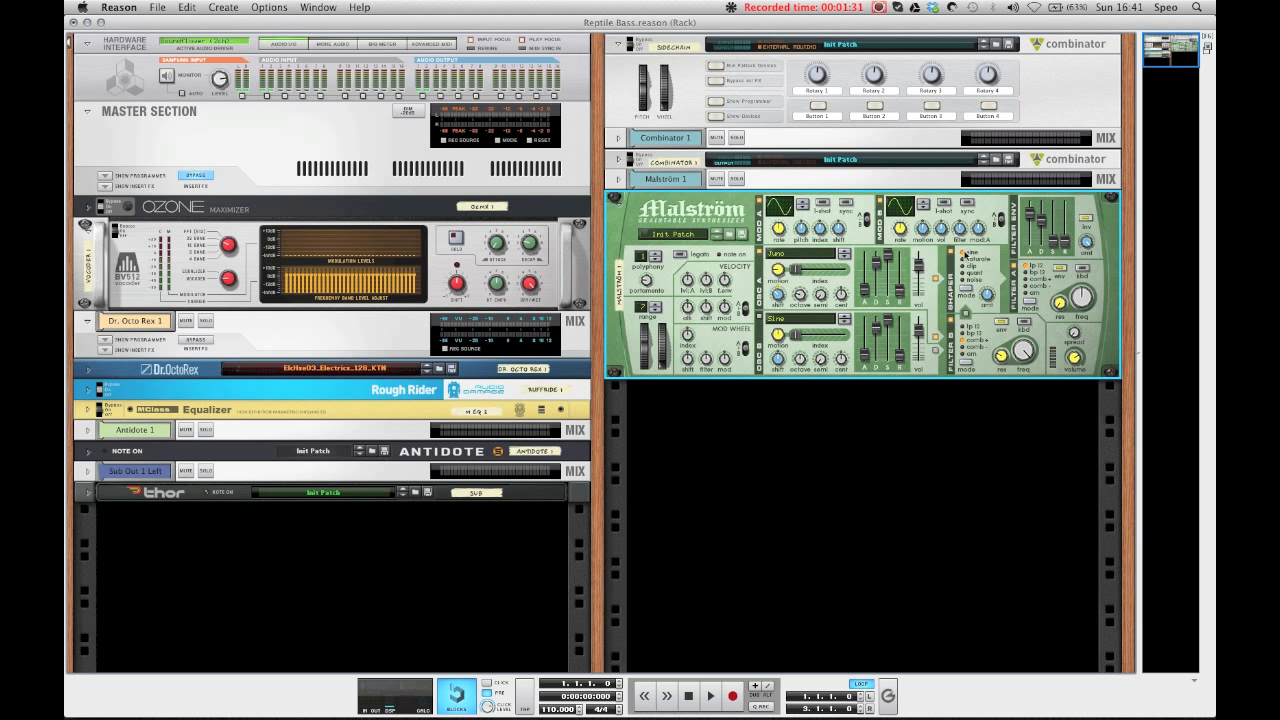
Raise the Malström's shaper amount and set its output spread to 18.
mouse_move(989, 294)
left_mouse_down()
mouse_move(993, 272)
mouse_move(990, 286)
left_mouse_up()
mouse_move(1077, 332)
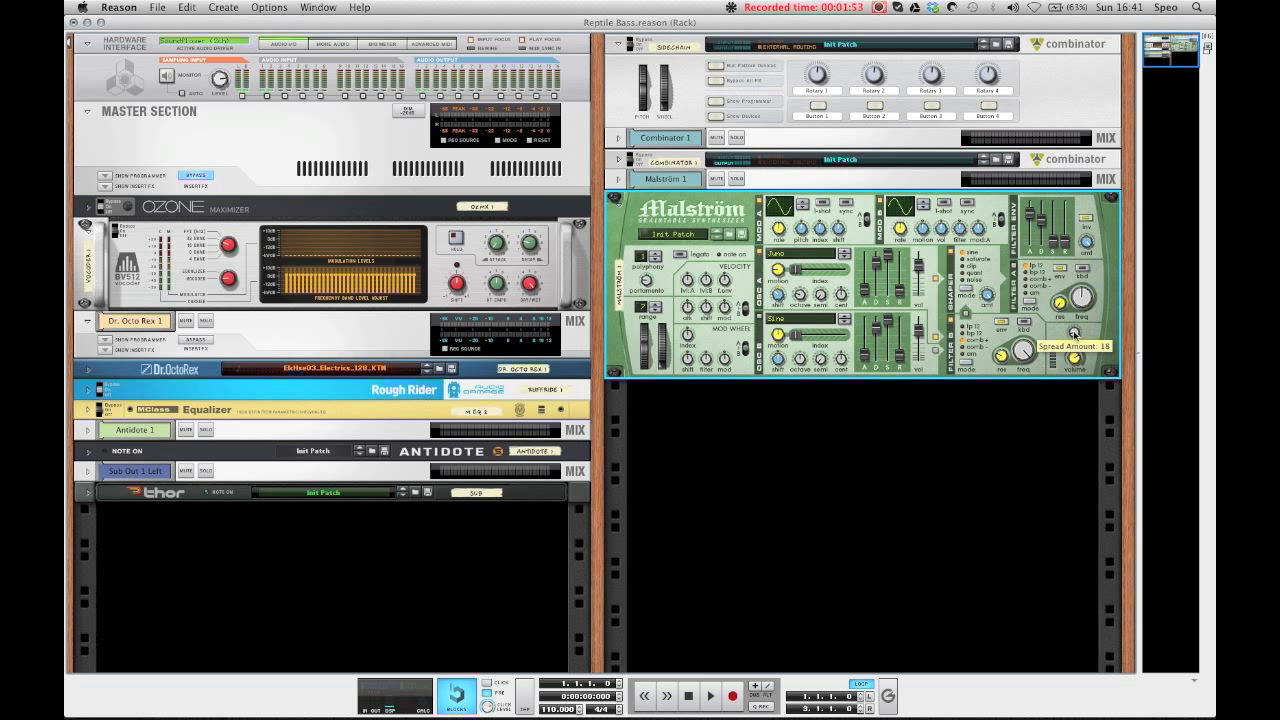
Add a Scream 4 Distortion after the Malström, adjust its damage control, and set parameter 1 to 80 and parameter 2 to 90.
right_click(941, 308)
mouse_move(952, 445)
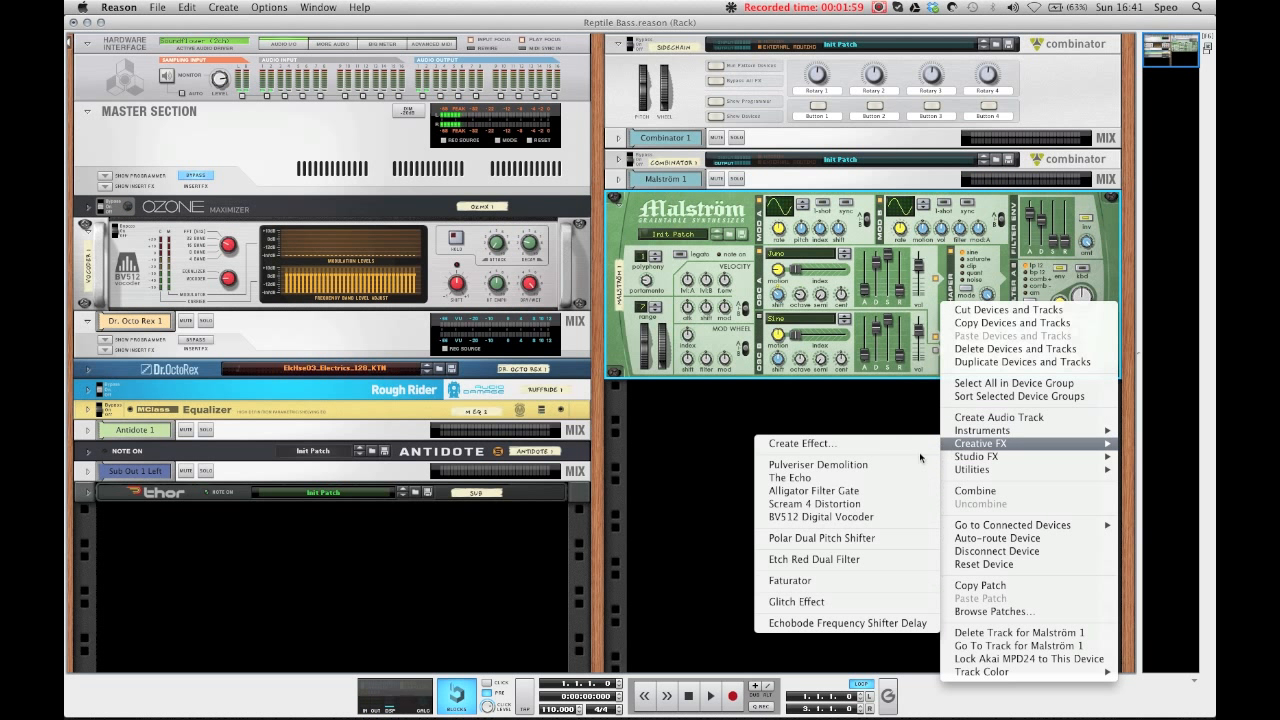
left_click(818, 504)
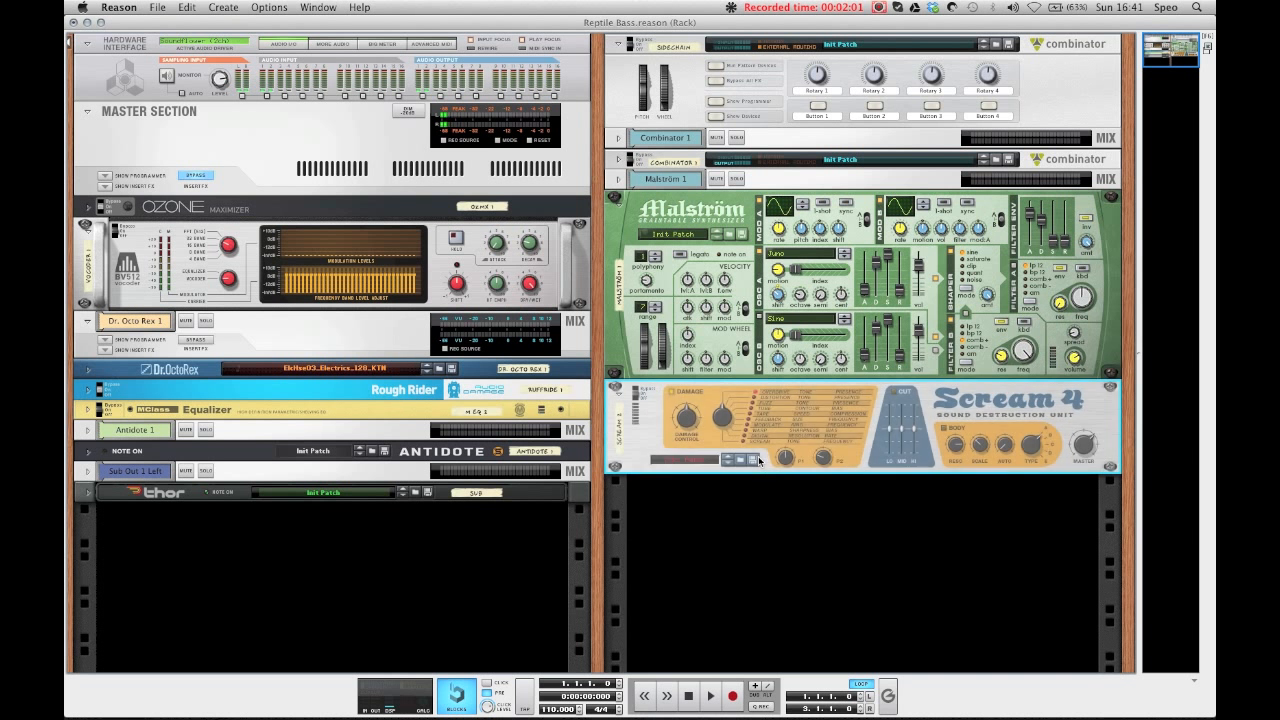
left_click_drag(685, 423, 686, 420)
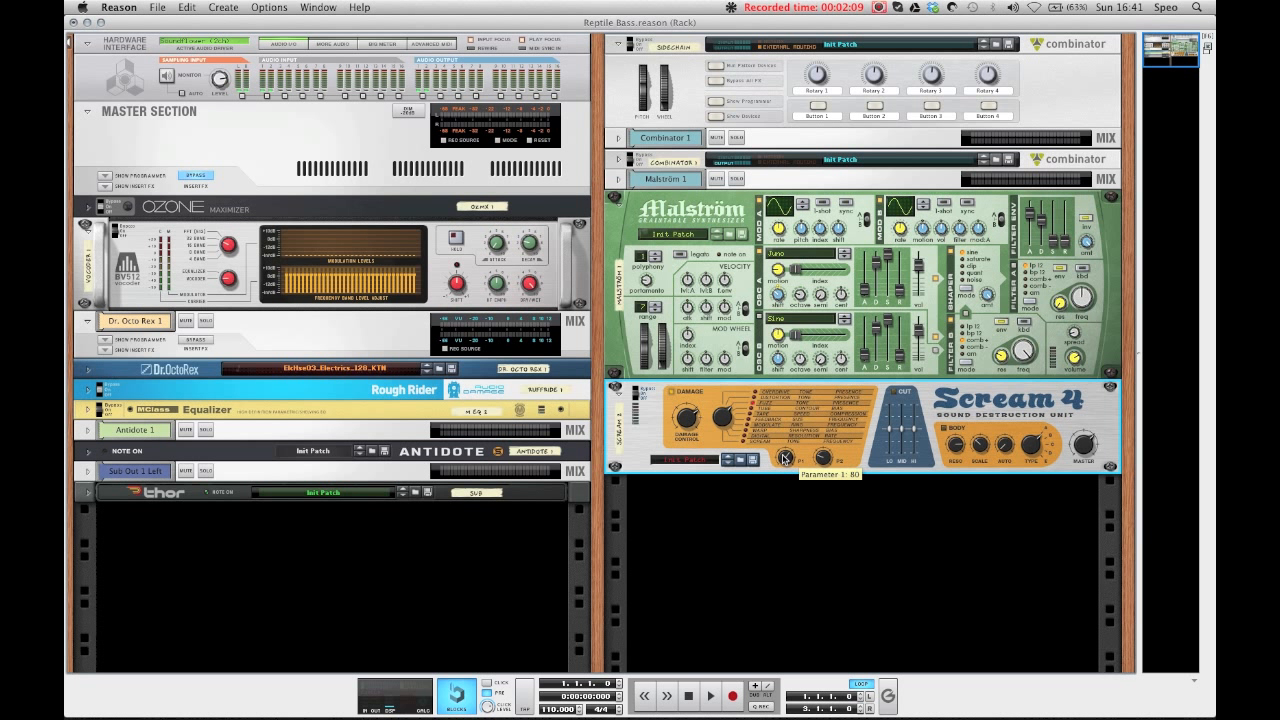
left_click_drag(822, 461, 820, 440)
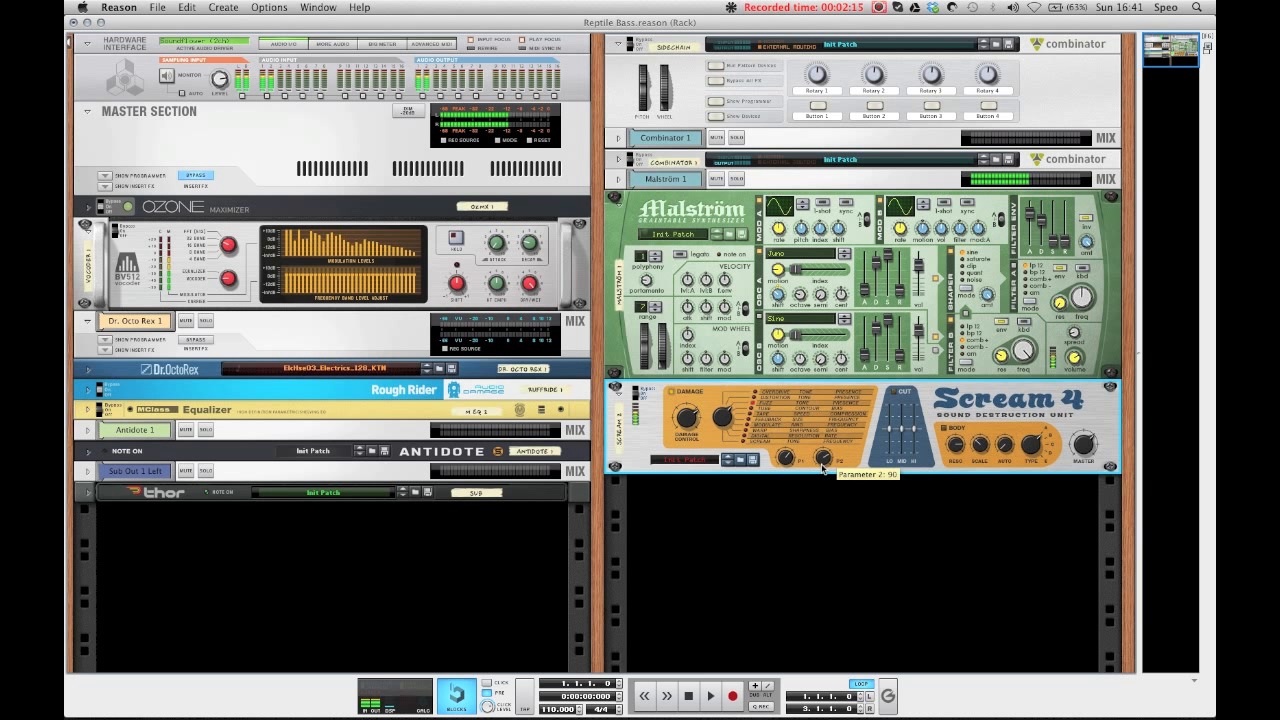
Add an MClass Equalizer after the Scream 4 and boost its parametric band 1 into a tall, narrow peak.
right_click(706, 397)
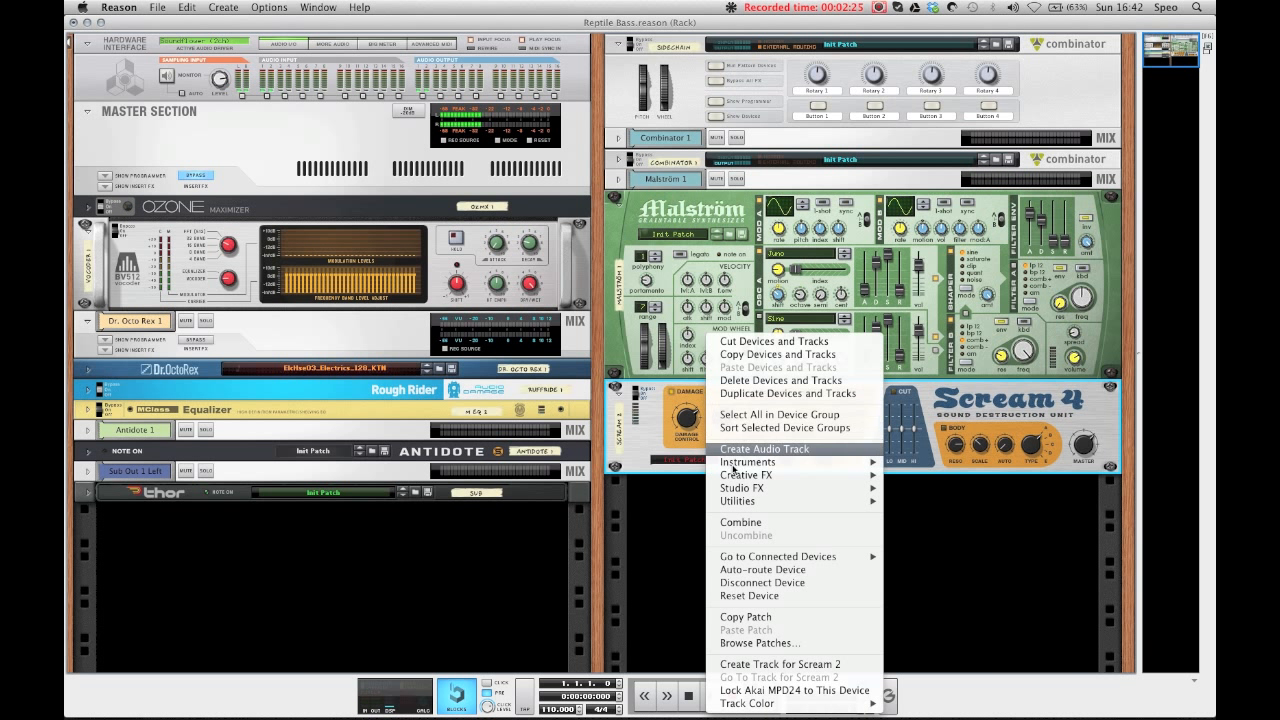
mouse_move(752, 488)
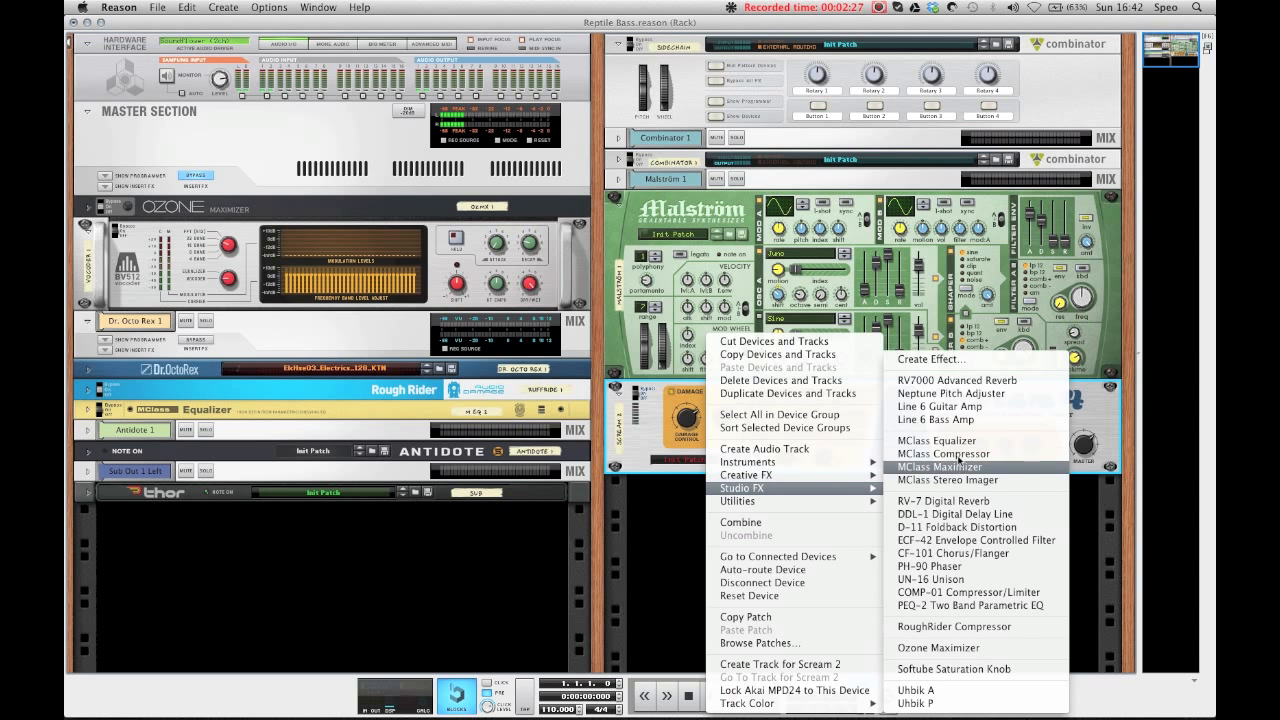
left_click(950, 441)
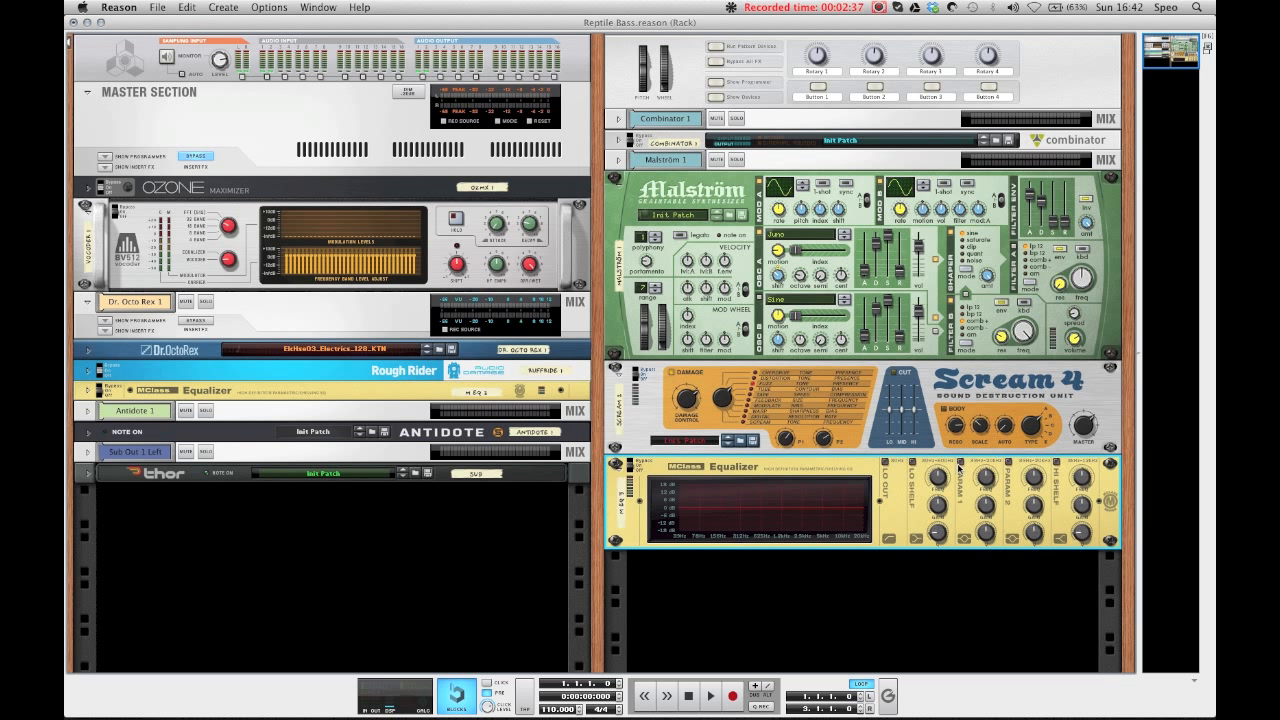
left_click(960, 463)
left_click_drag(986, 507, 988, 430)
left_click_drag(988, 531, 982, 488)
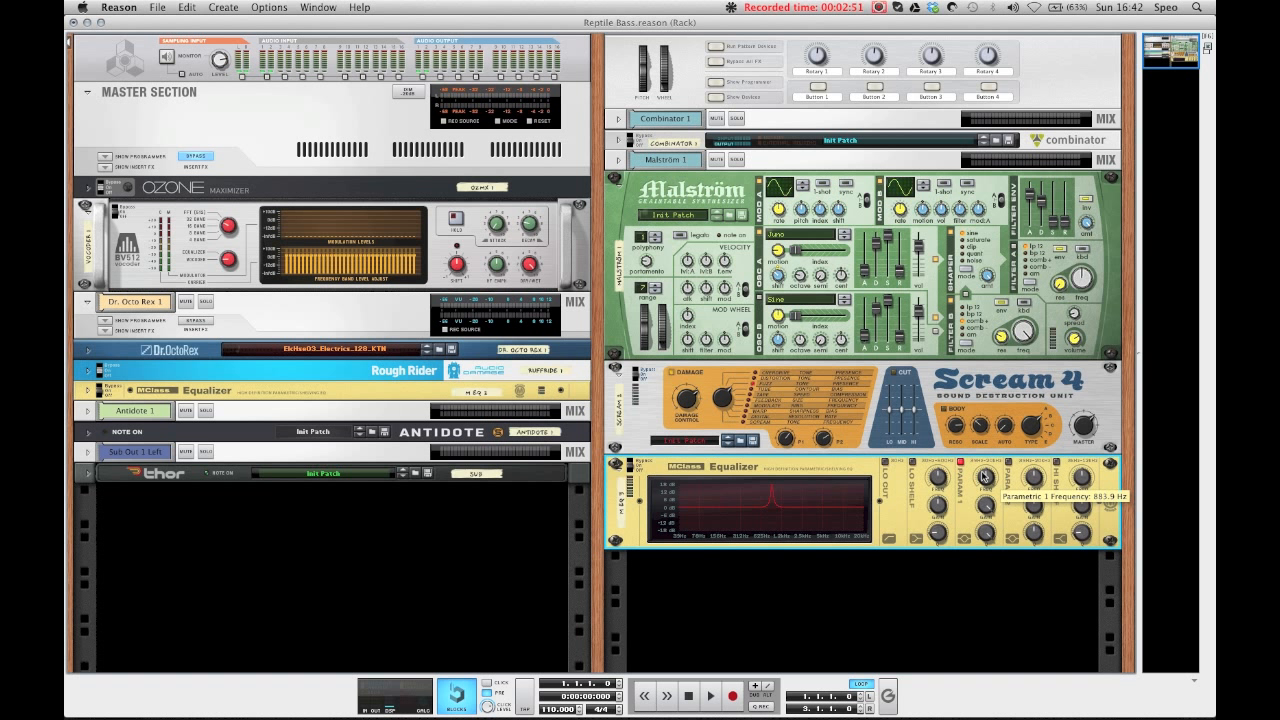
Set the equalizer's parametric band 1 frequency to about 405.3 Hz and lower its gain into a deep notch.
left_click_drag(985, 477, 987, 487)
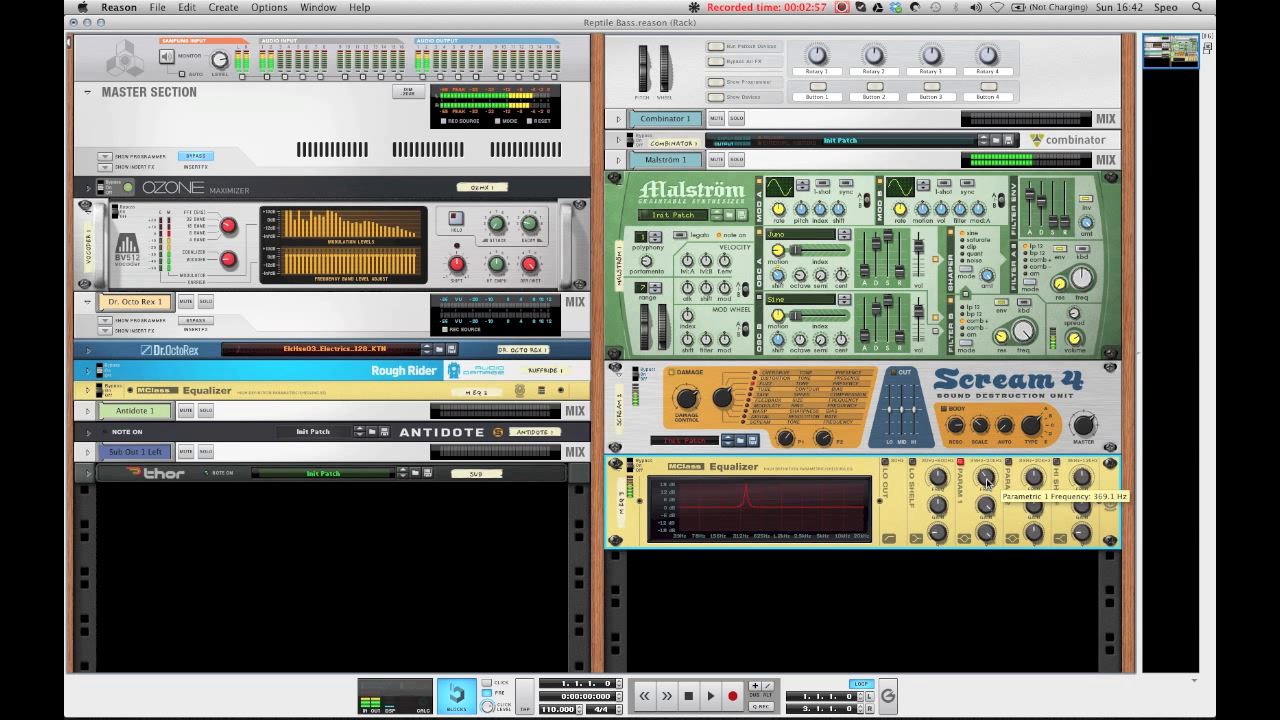
left_click_drag(986, 488, 989, 484)
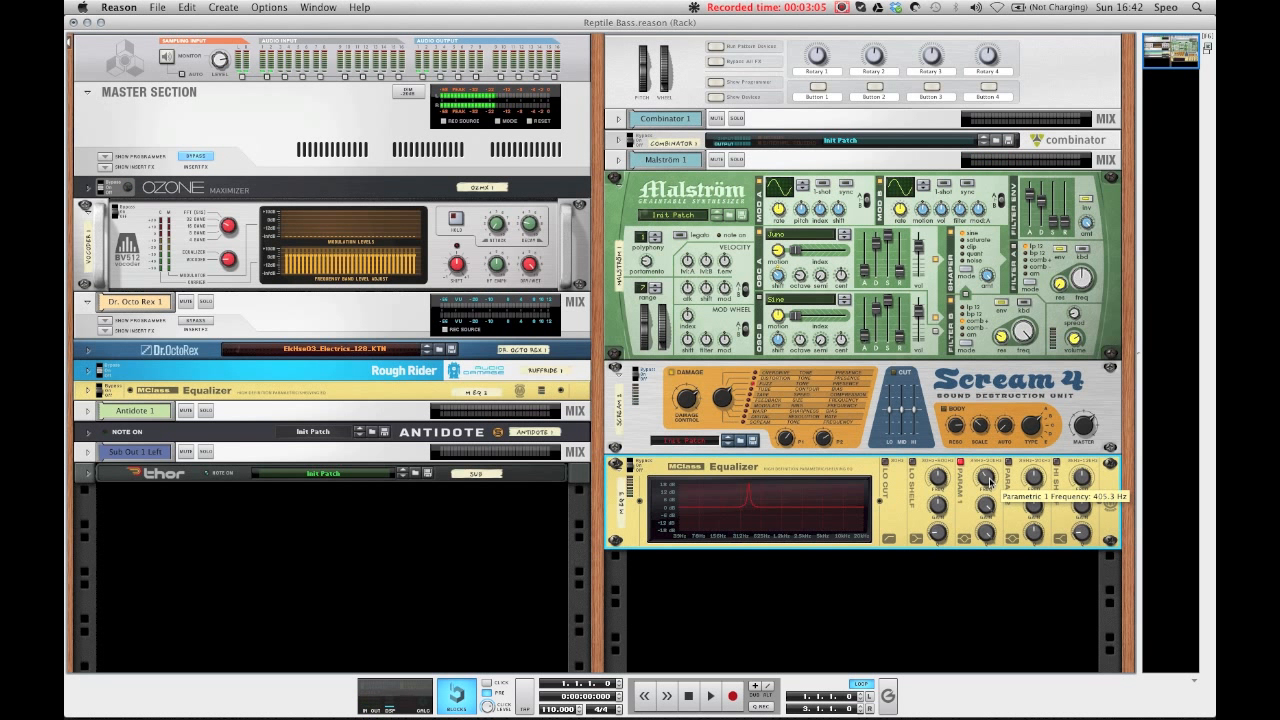
left_click_drag(989, 506, 994, 563)
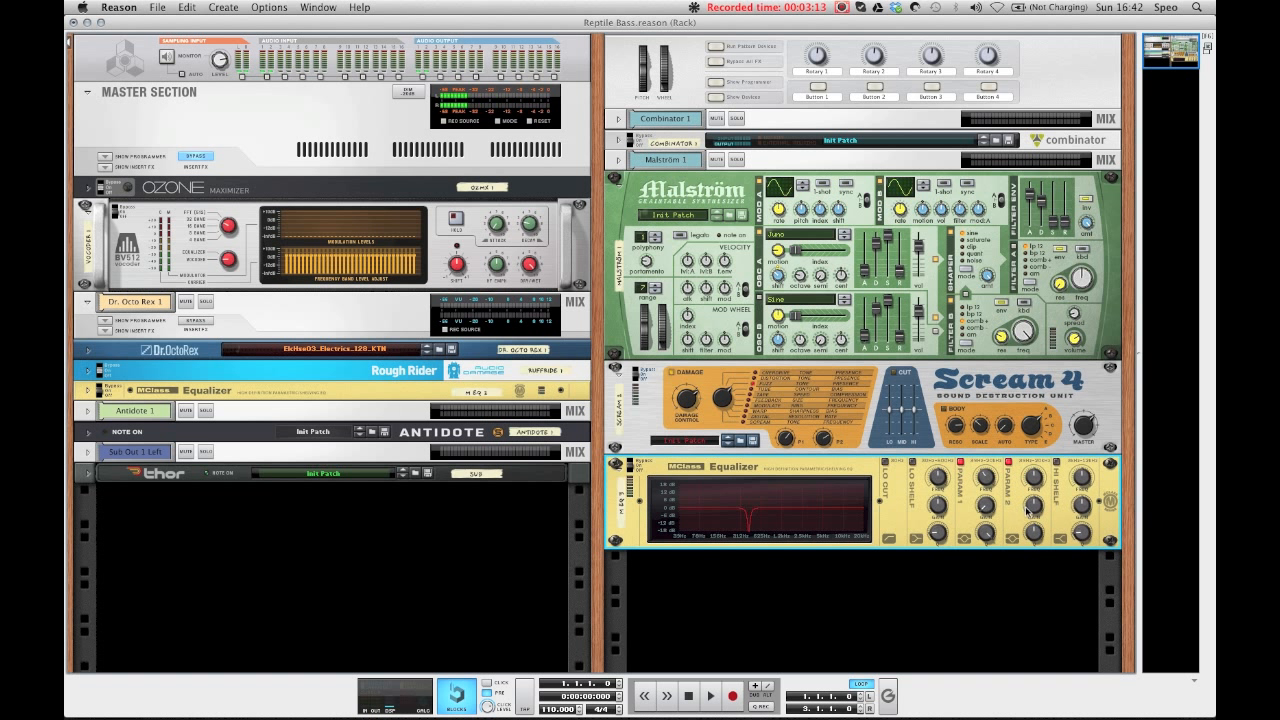
Cut a narrow notch at about 663.4 Hz with parametric band 2 and enable a boosted high shelf at 6.000 kHz.
left_click_drag(1035, 510, 1037, 470)
left_click_drag(1037, 530, 1040, 465)
left_click_drag(1037, 478, 1036, 482)
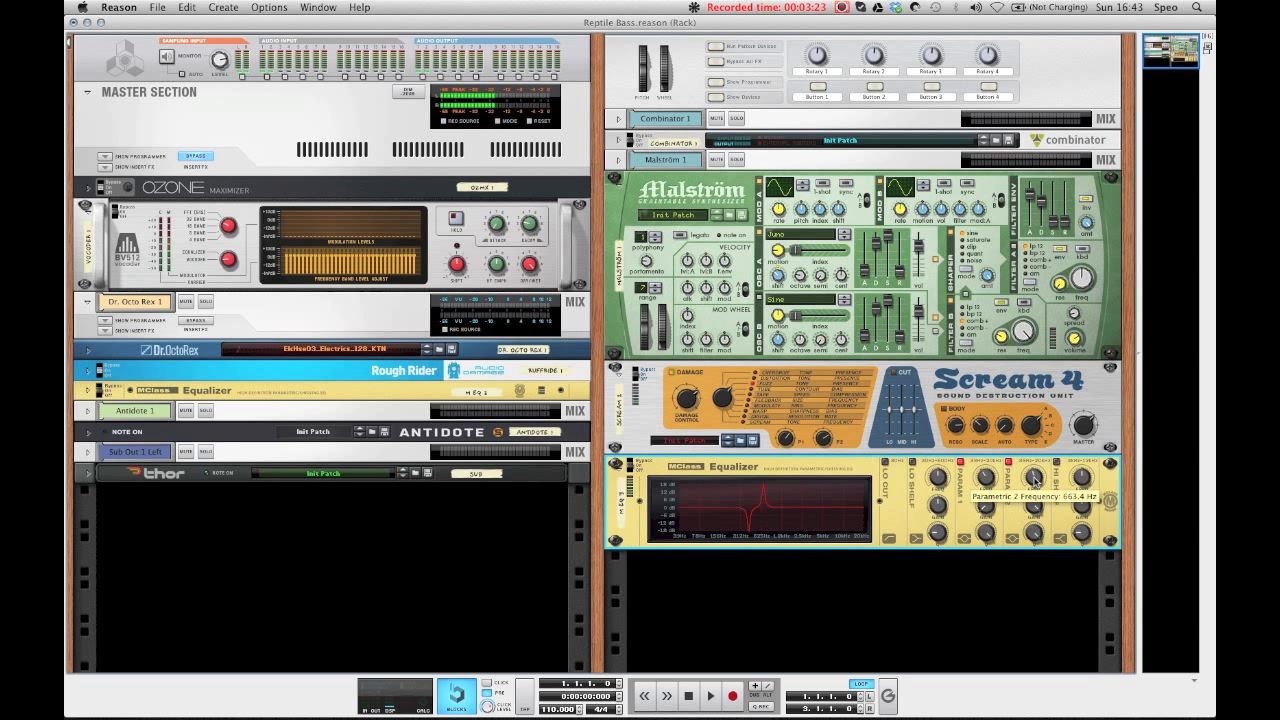
mouse_move(1036, 512)
left_mouse_down()
mouse_move(1036, 562)
mouse_move(1034, 510)
left_mouse_up()
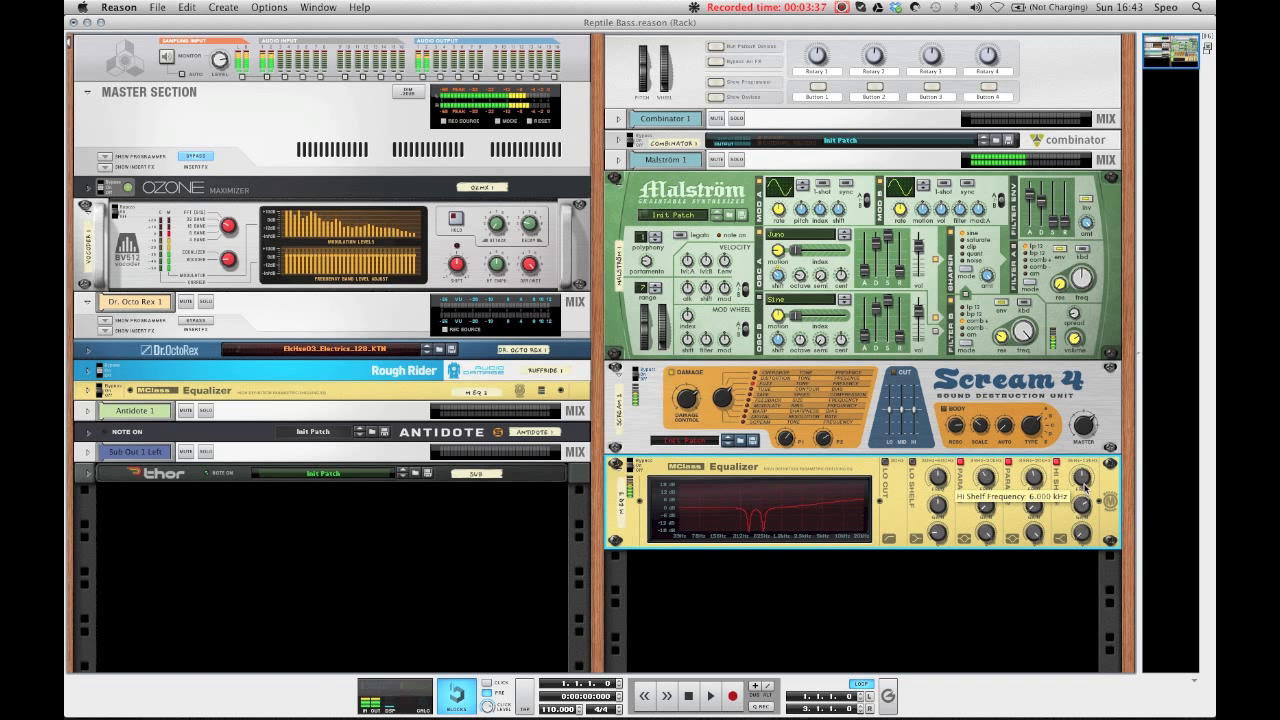
Add a second MClass Equalizer after the first and cut a narrow notch at about 1.447 kHz with parametric band 2.
right_click(893, 491)
mouse_move(922, 537)
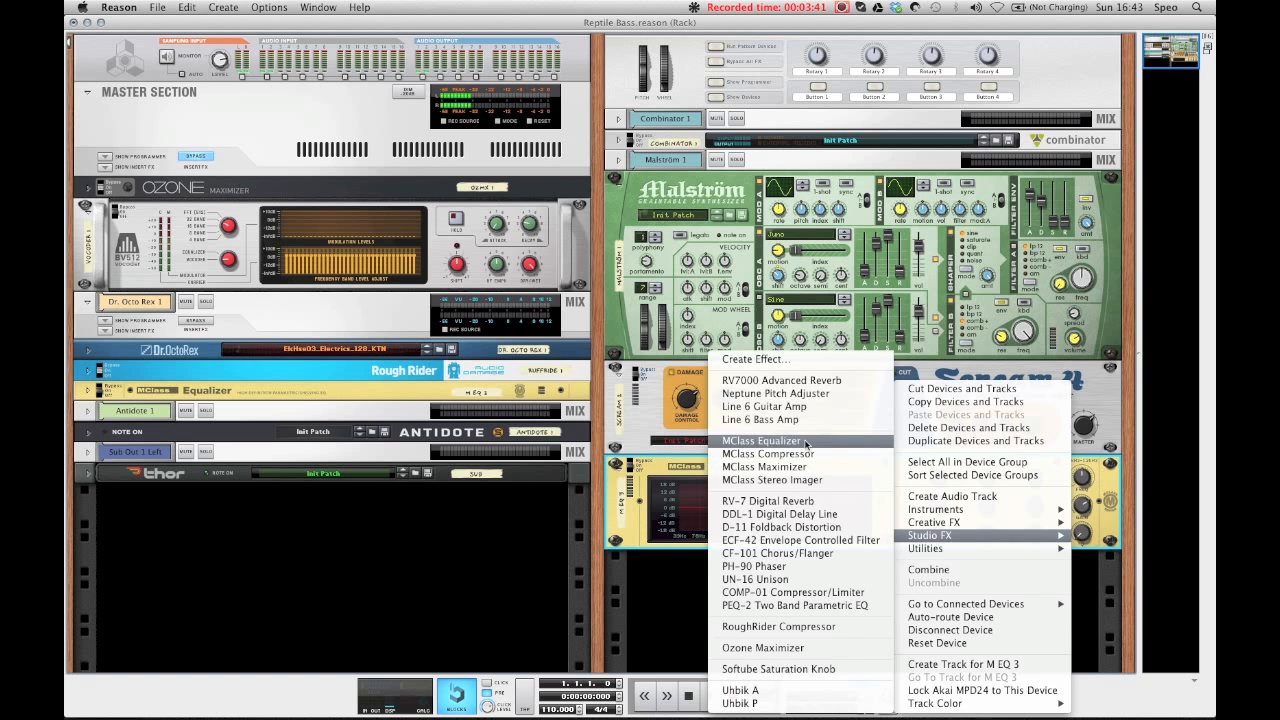
left_click(800, 441)
scroll(1010, 497, "down", 2)
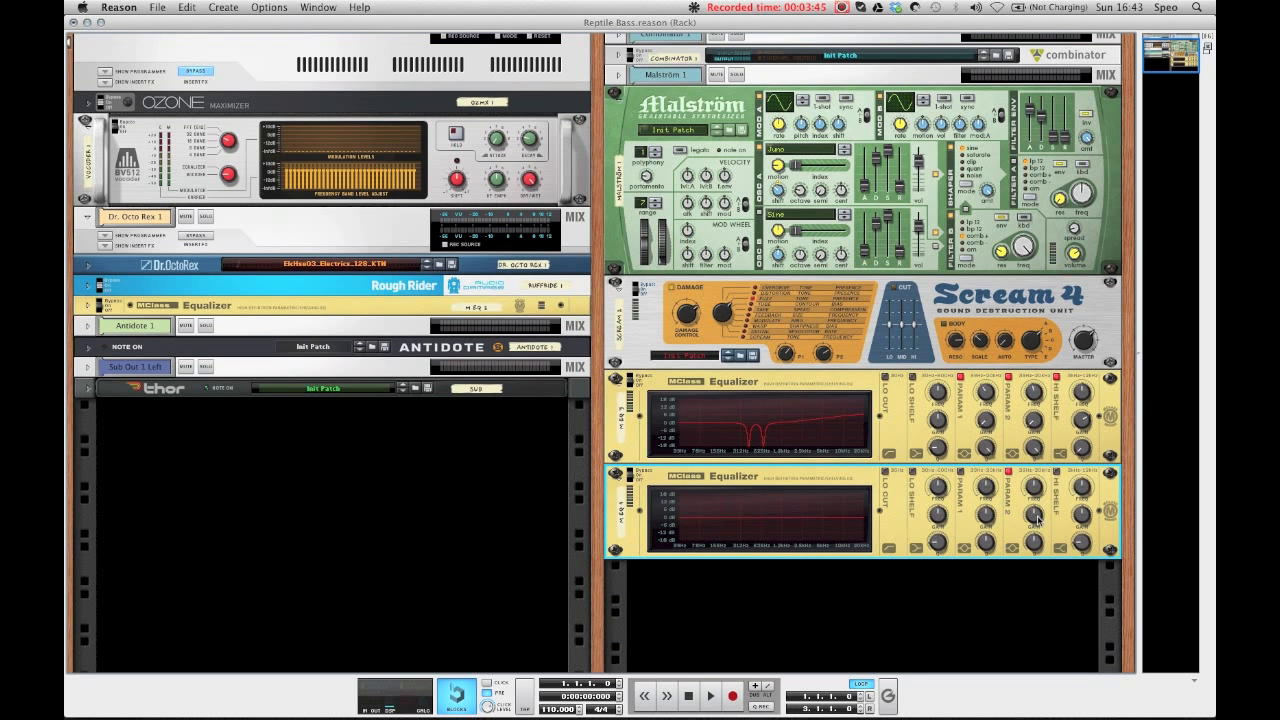
left_click_drag(1037, 516, 1035, 495)
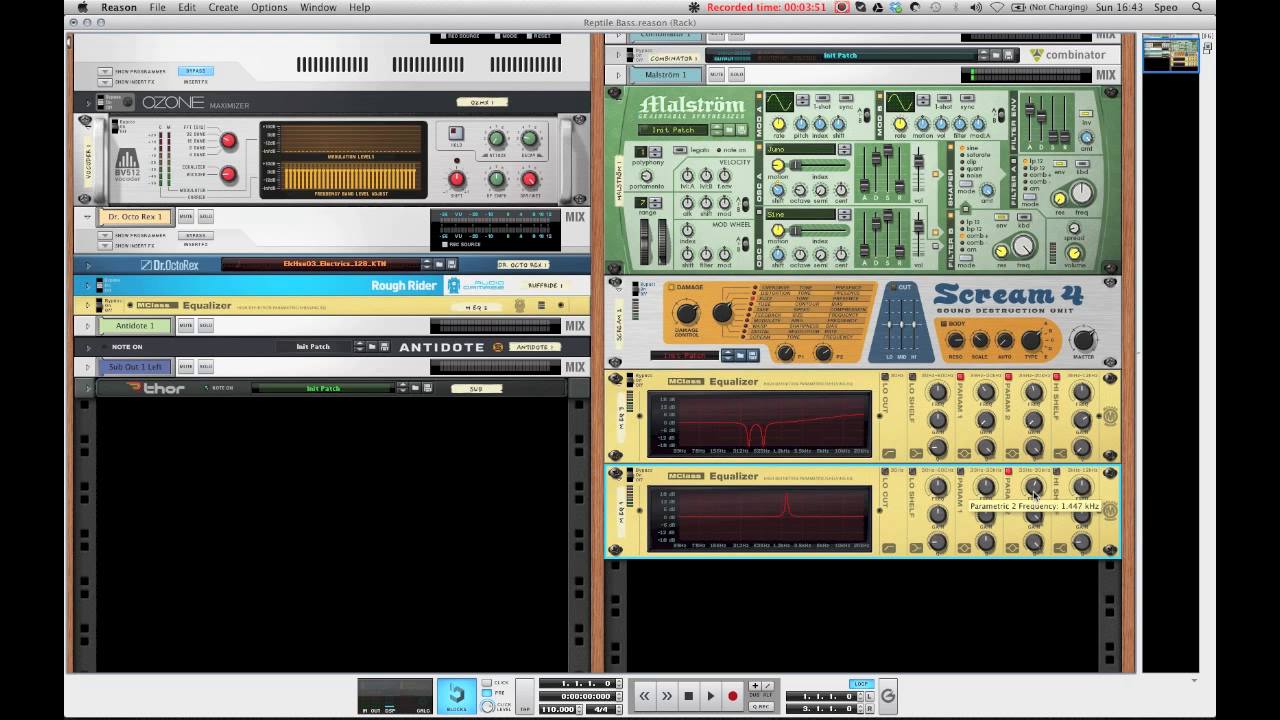
left_click_drag(1035, 516, 1034, 519)
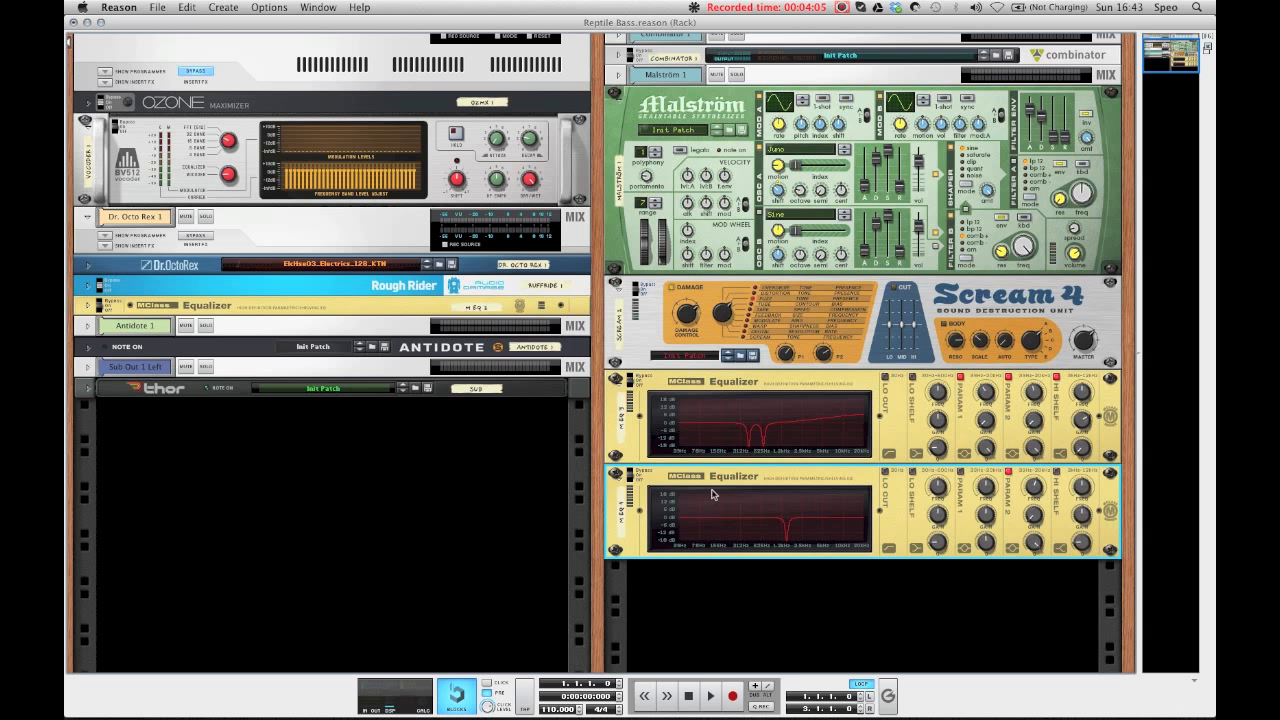
Add an MClass Compressor after the second MClass Equalizer.
left_click(746, 409)
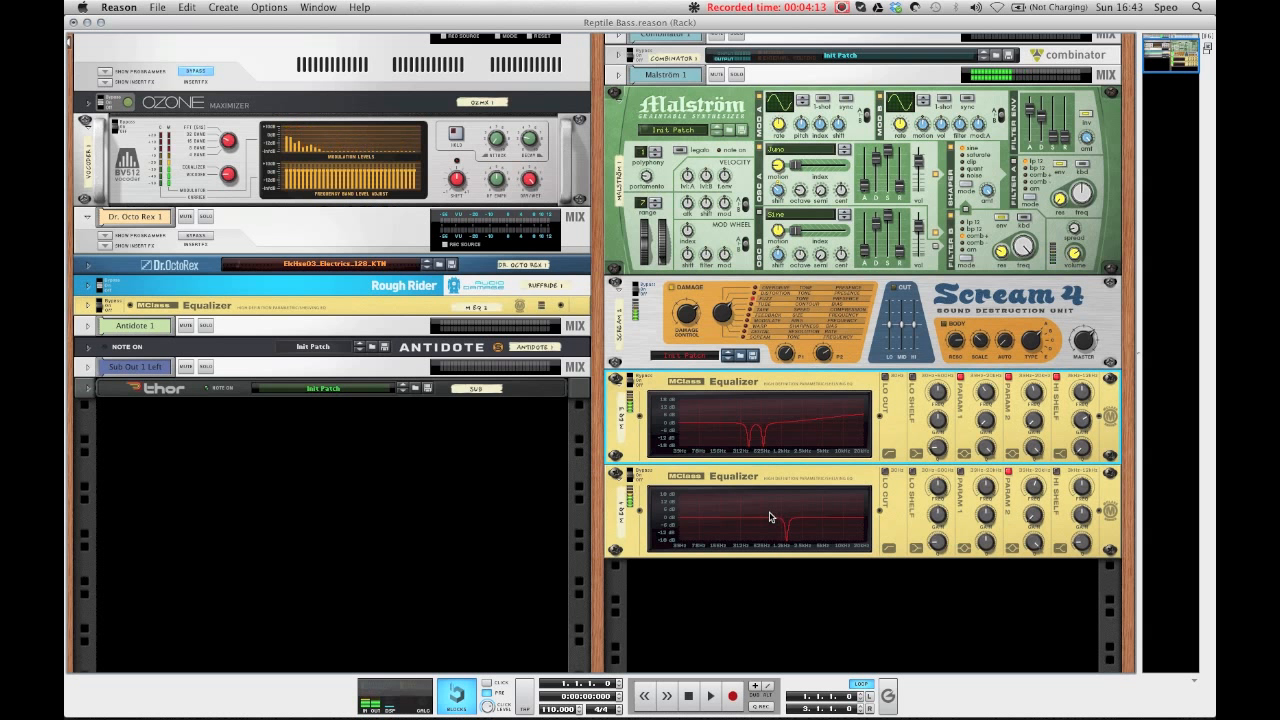
left_click(737, 491)
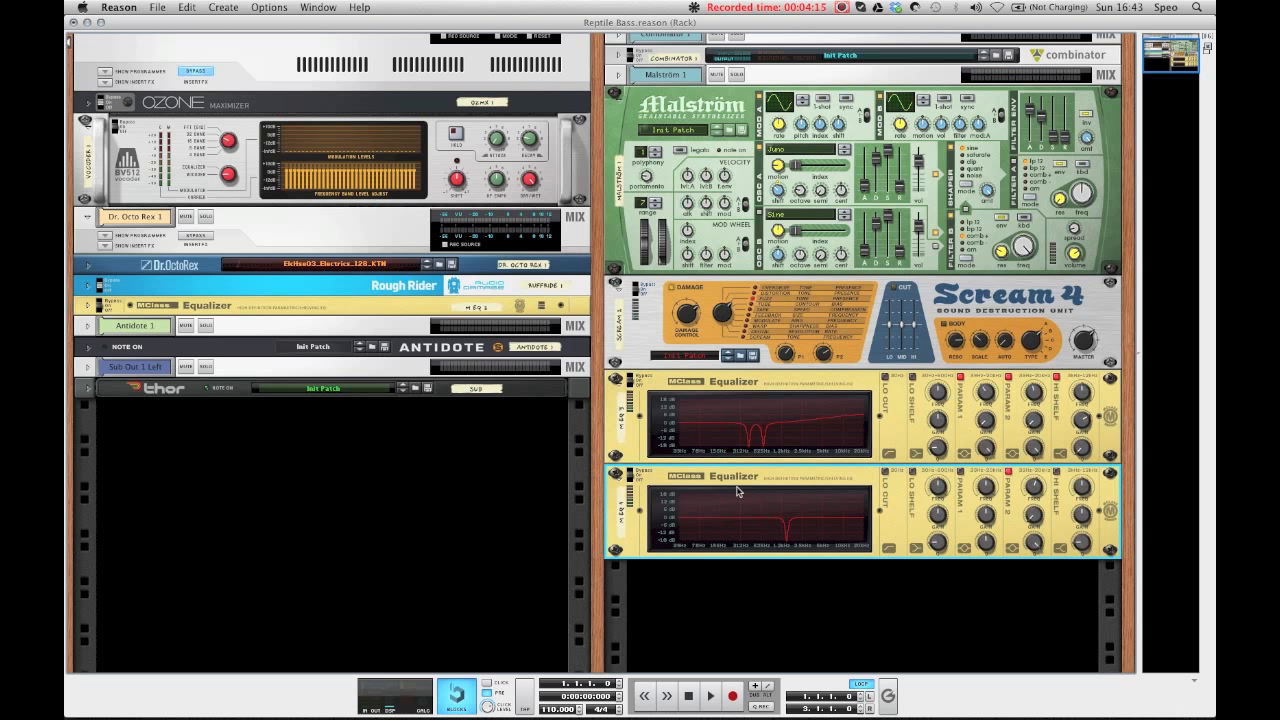
right_click(759, 489)
mouse_move(805, 545)
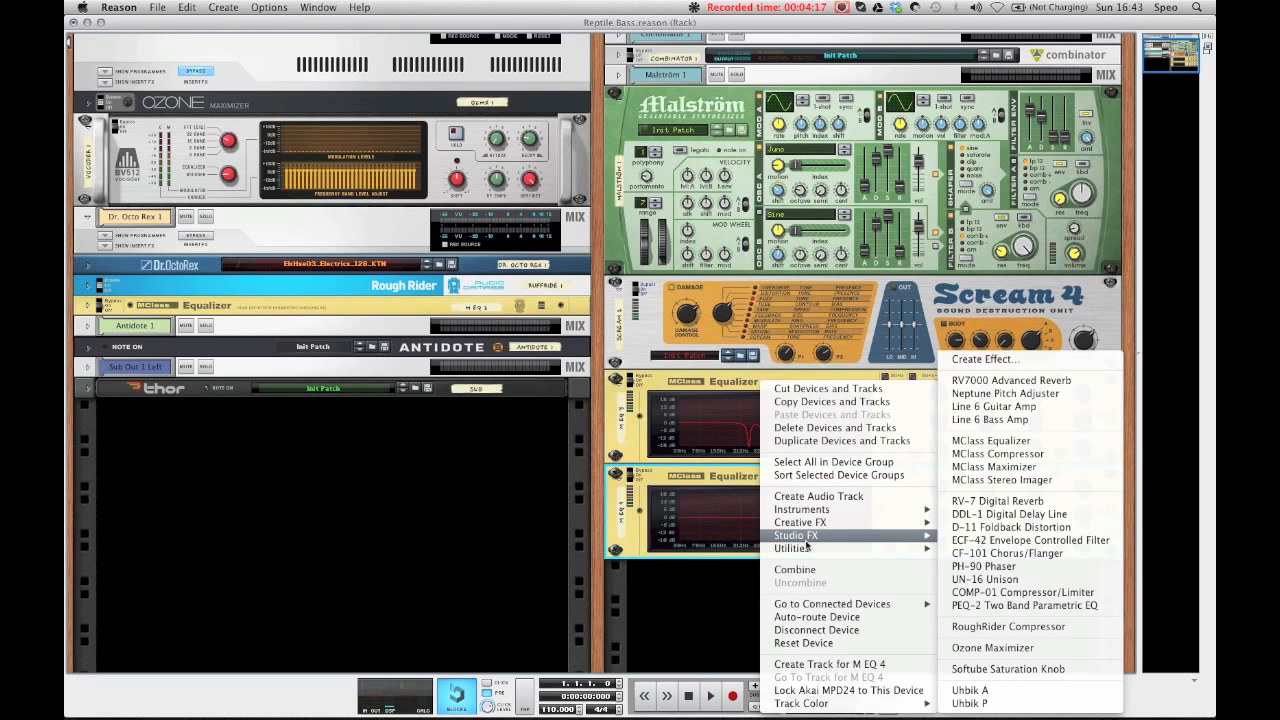
left_click(998, 453)
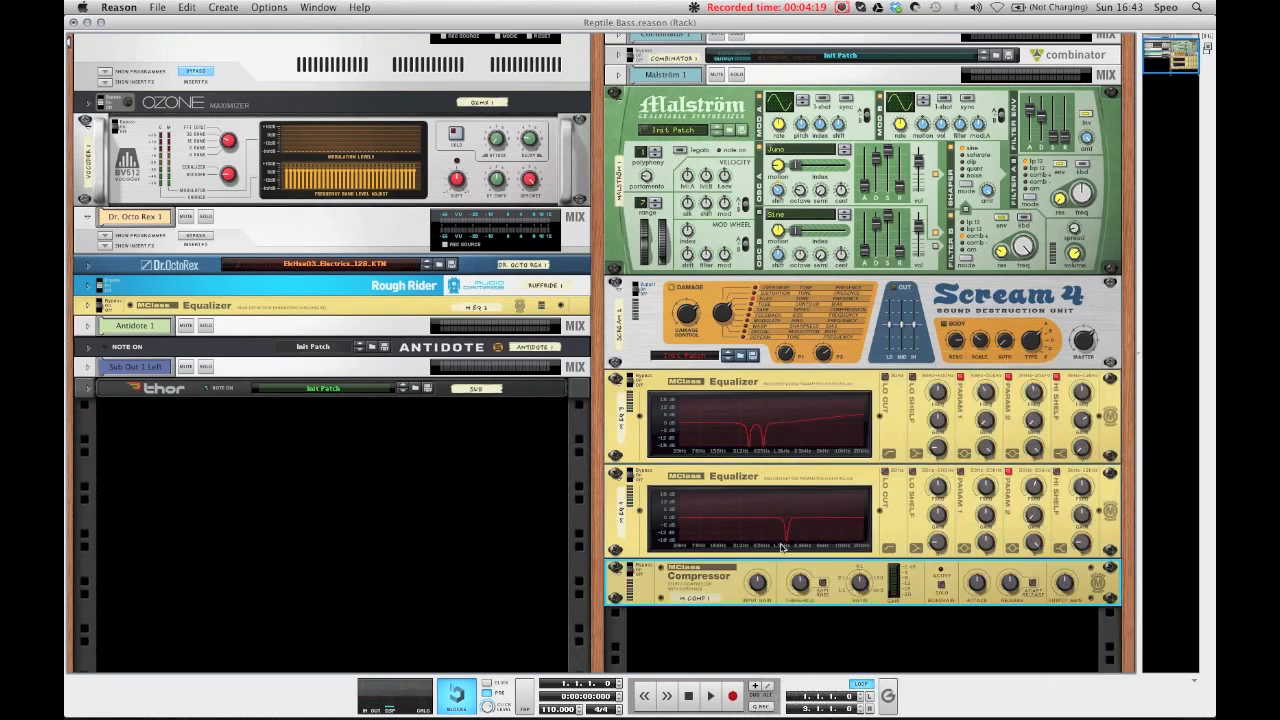
Set the MClass Compressor's threshold to -23.0 dB and output gain to 6.0 dB, and adjust its ratio and attack.
scroll(786, 548, "down", 2)
mouse_move(861, 512)
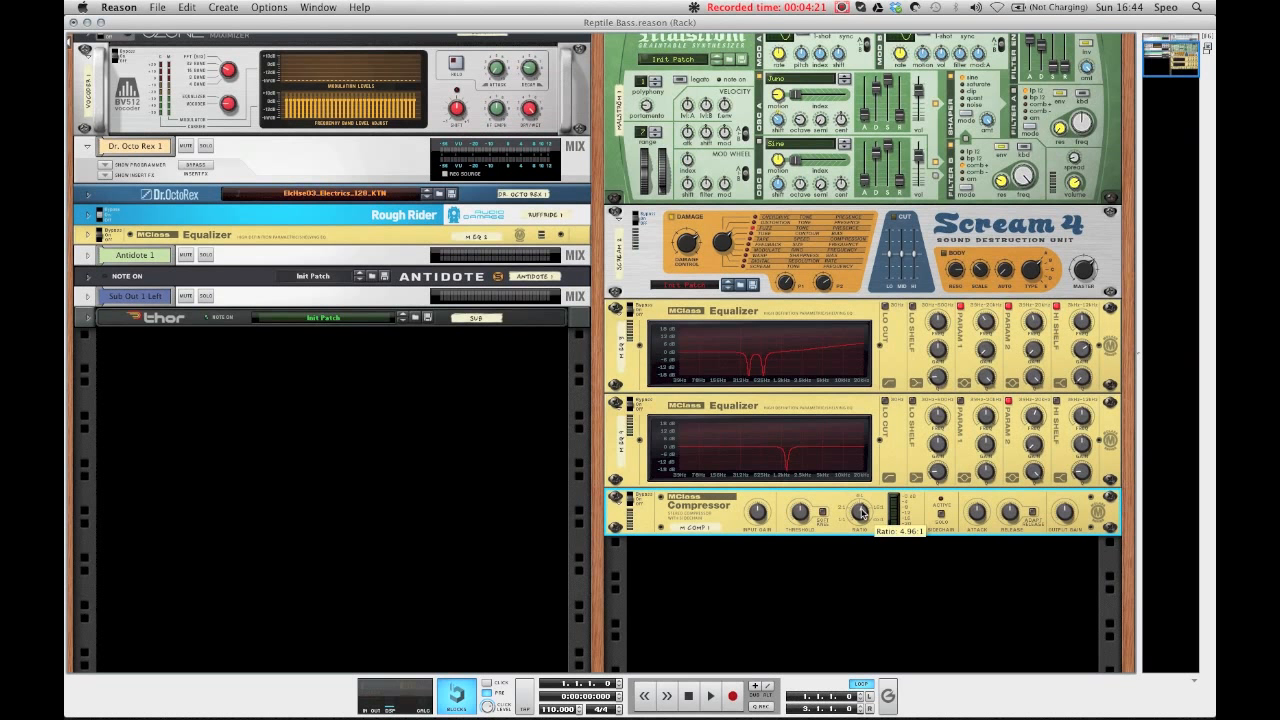
mouse_move(805, 522)
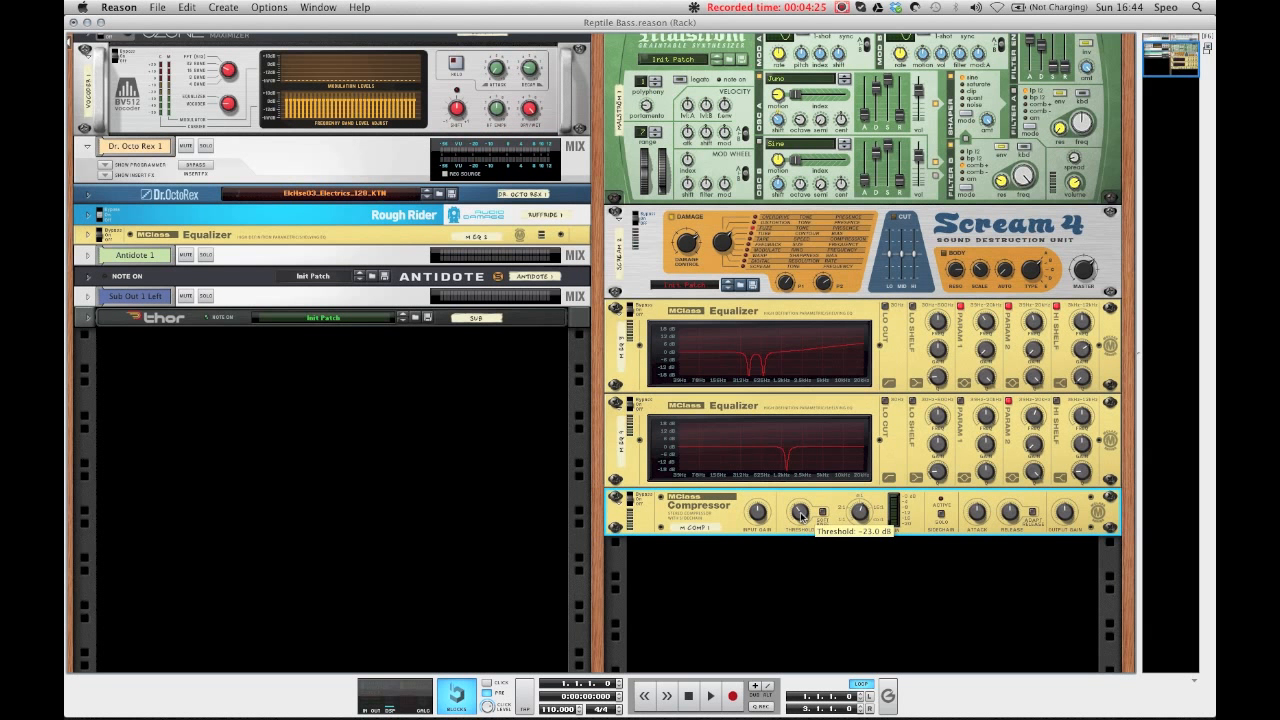
mouse_move(977, 517)
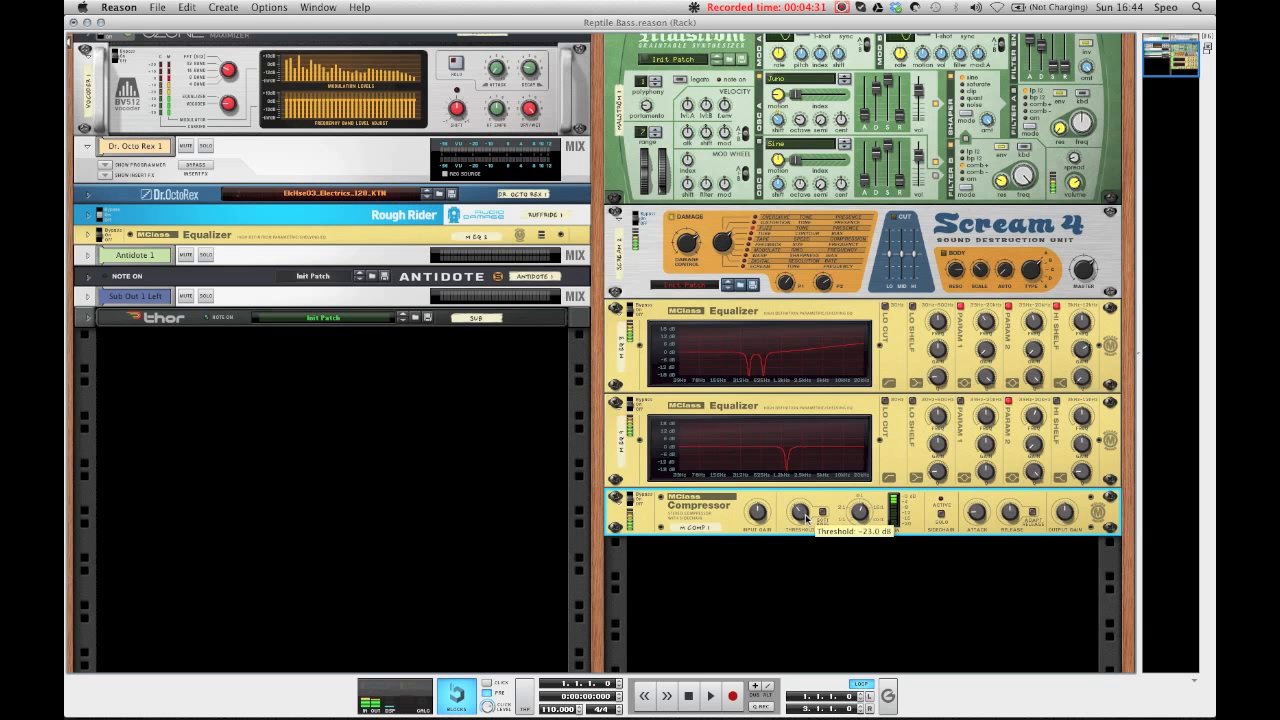
mouse_move(1066, 511)
left_click_drag(1065, 502, 1065, 500)
right_click(1065, 500)
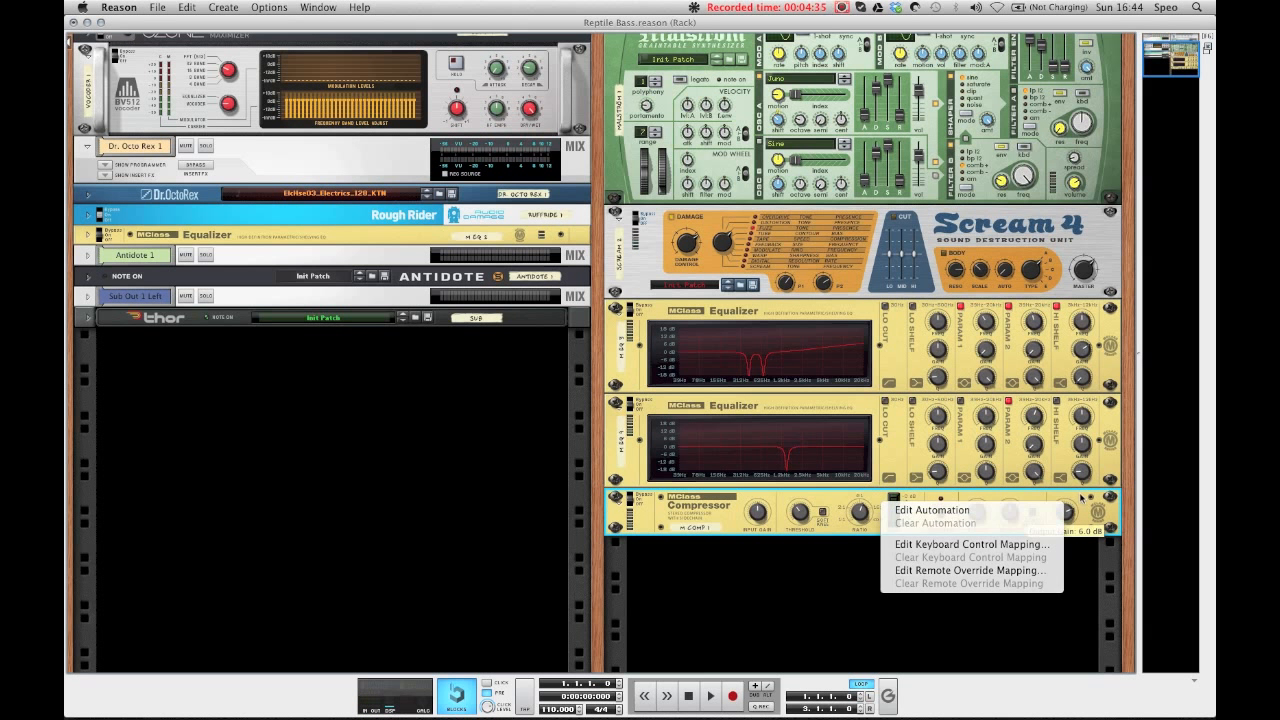
left_click(1066, 507)
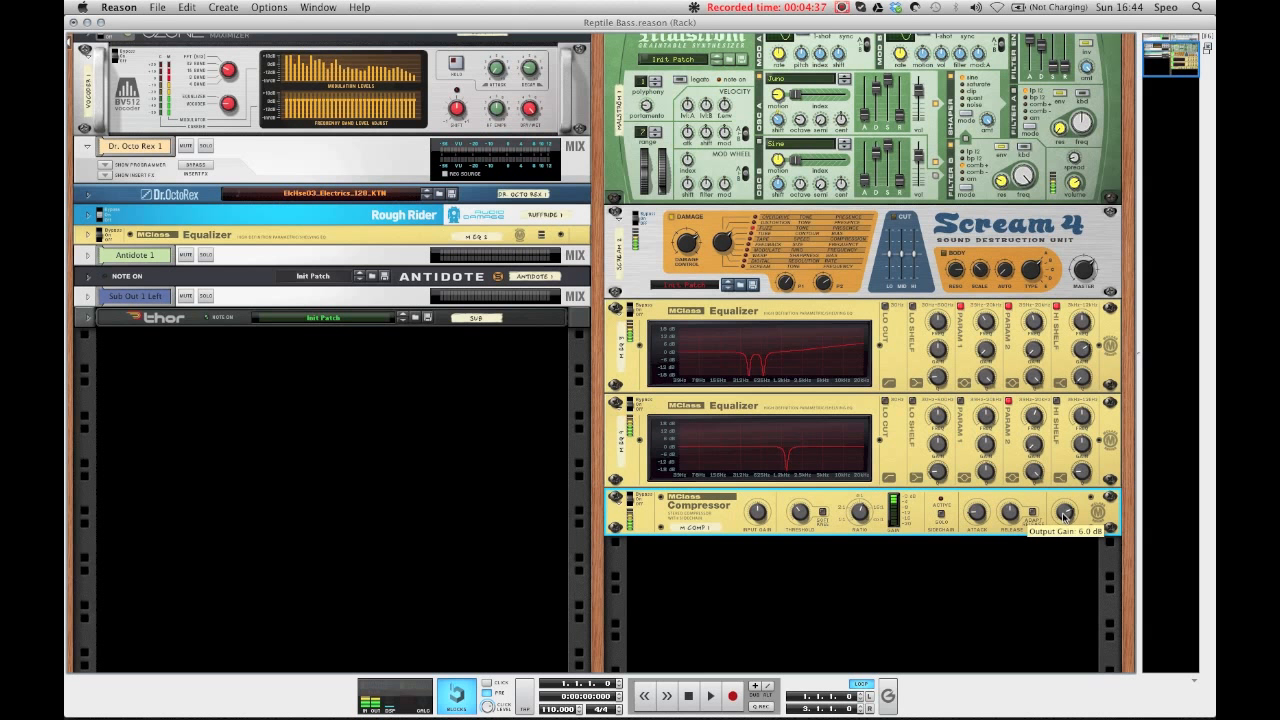
Add an RV7000 Advanced Reverb after the compressor, open its remote programmer, and enable its EQ with the low frequencies cut.
right_click(1060, 513)
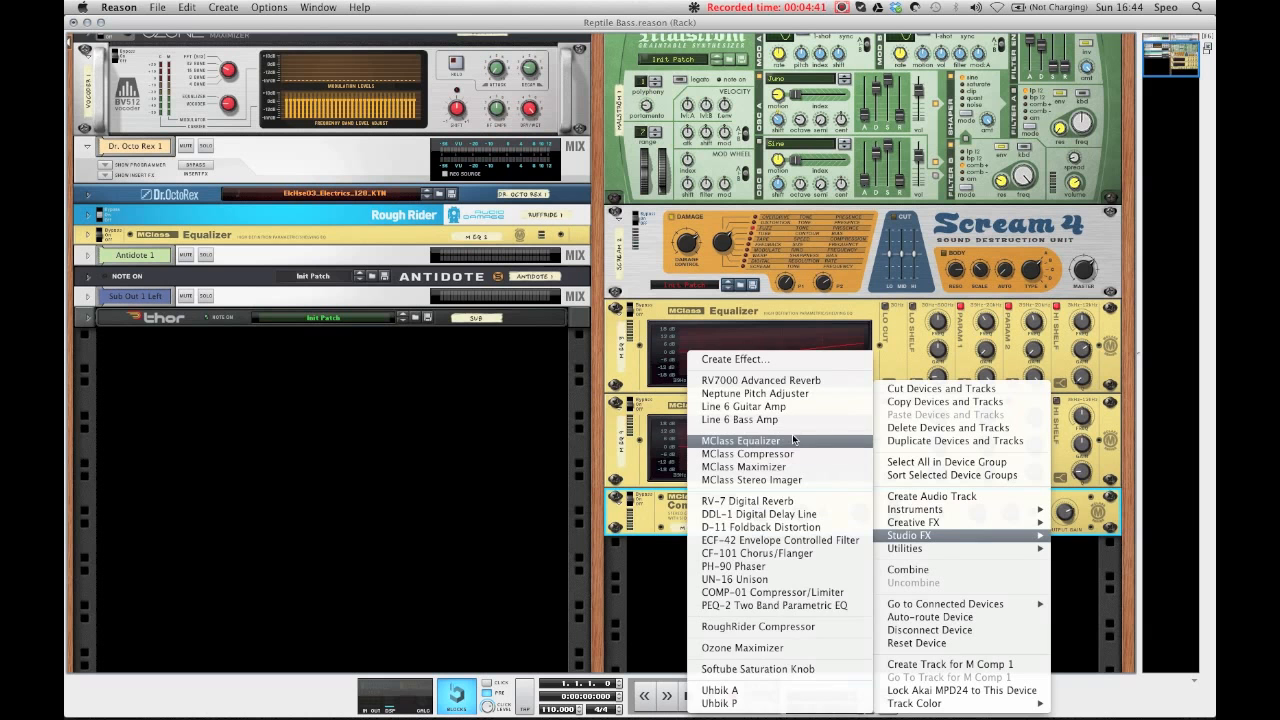
mouse_move(900, 535)
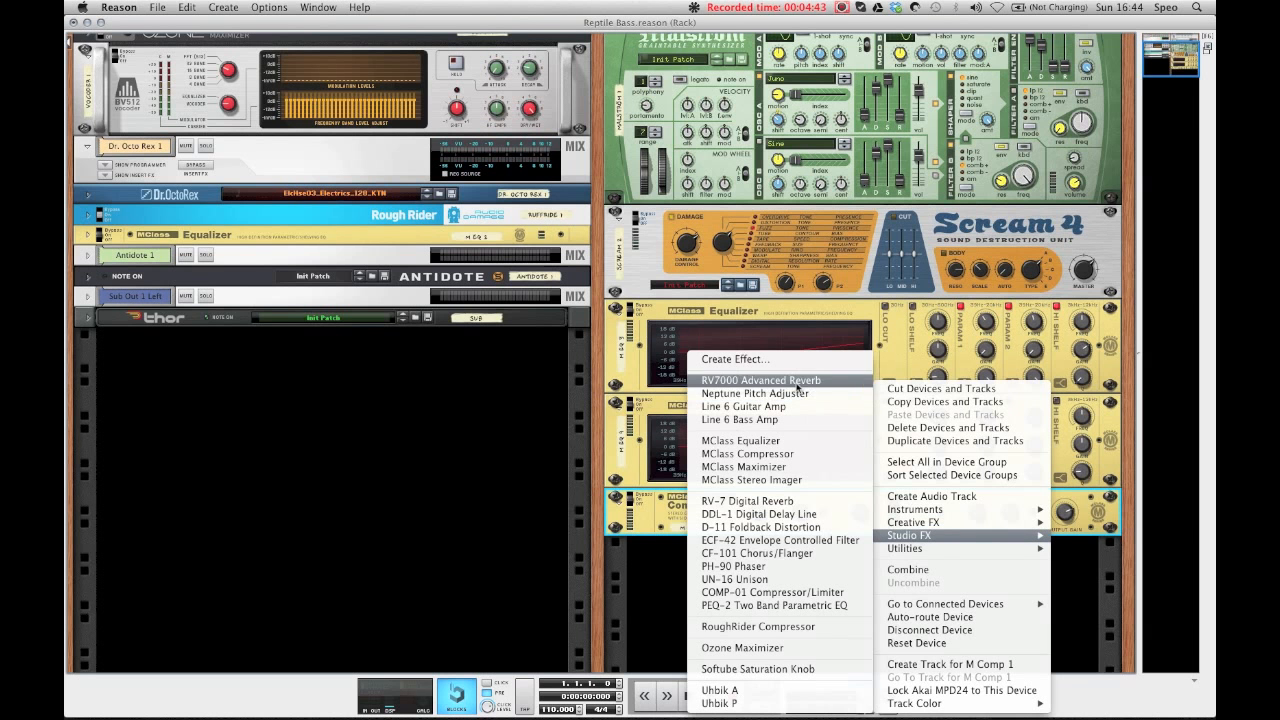
left_click(760, 377)
left_click(672, 568)
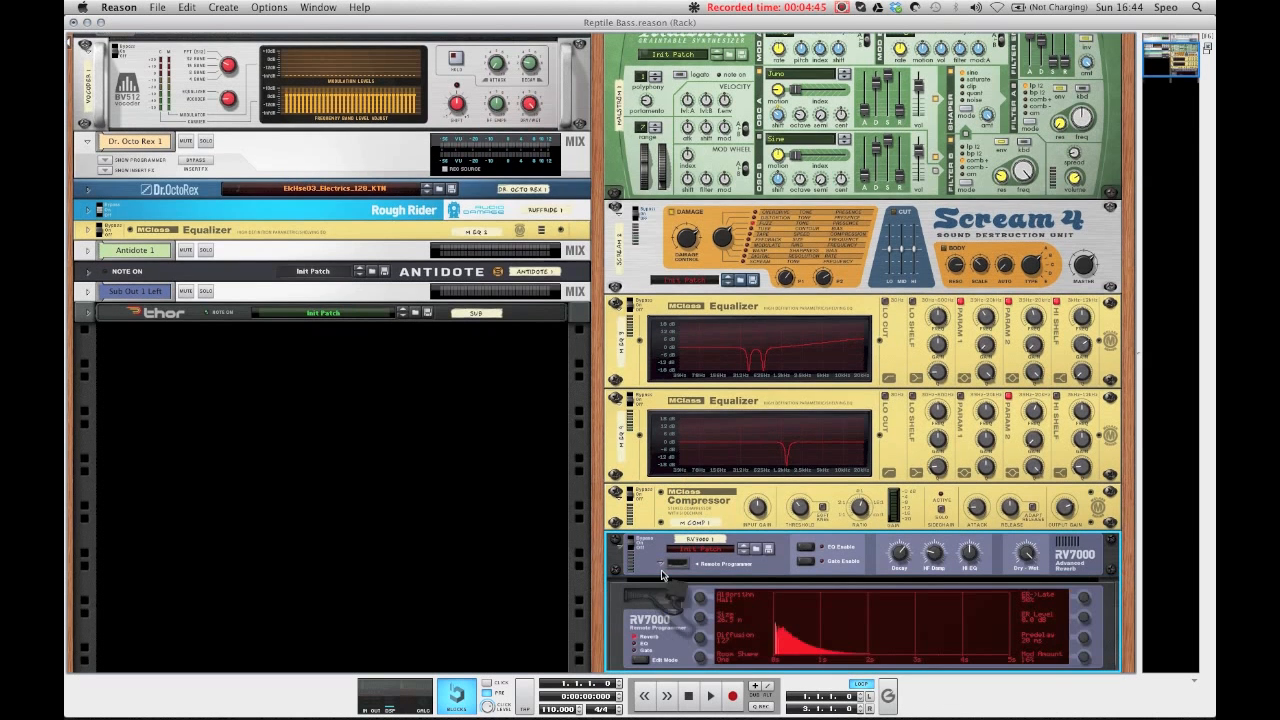
mouse_move(697, 601)
left_mouse_down()
mouse_move(683, 617)
mouse_move(703, 593)
left_mouse_up()
left_click(651, 645)
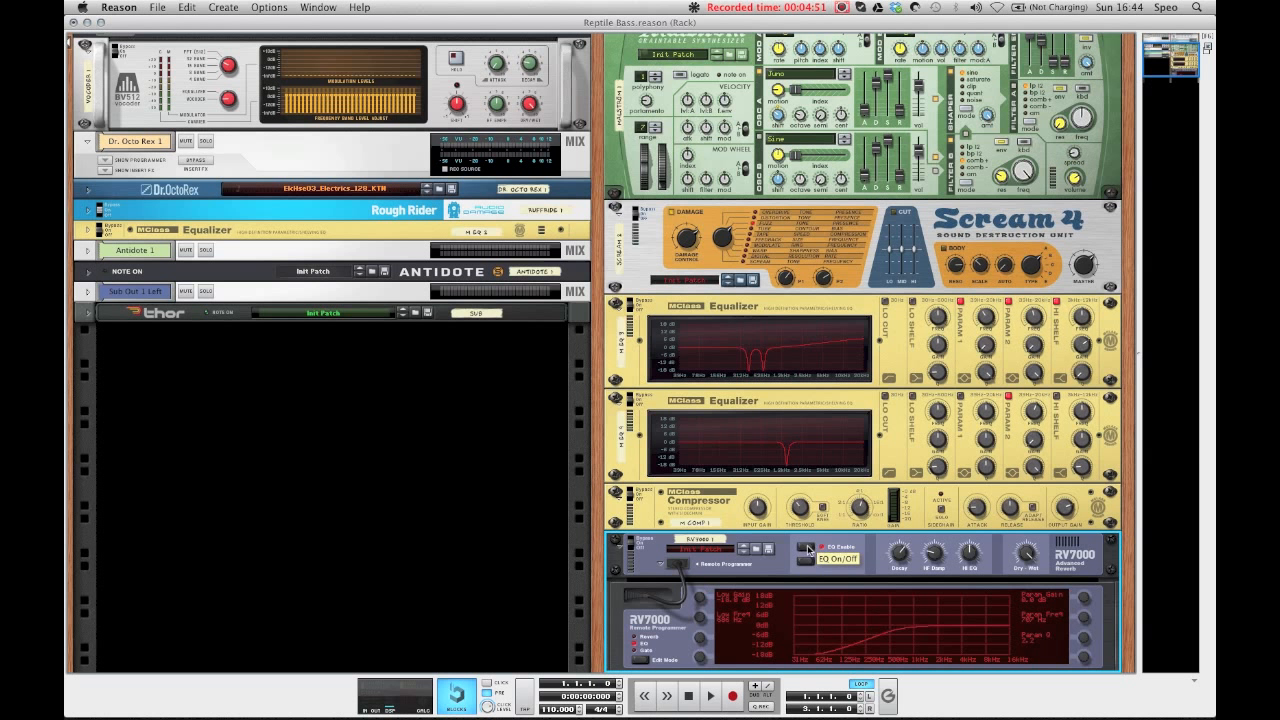
Shorten the RV7000's decay, set HF Damp to 111, reduce the dry/wet mix, and fold the remote programmer away.
left_click_drag(903, 558, 901, 574)
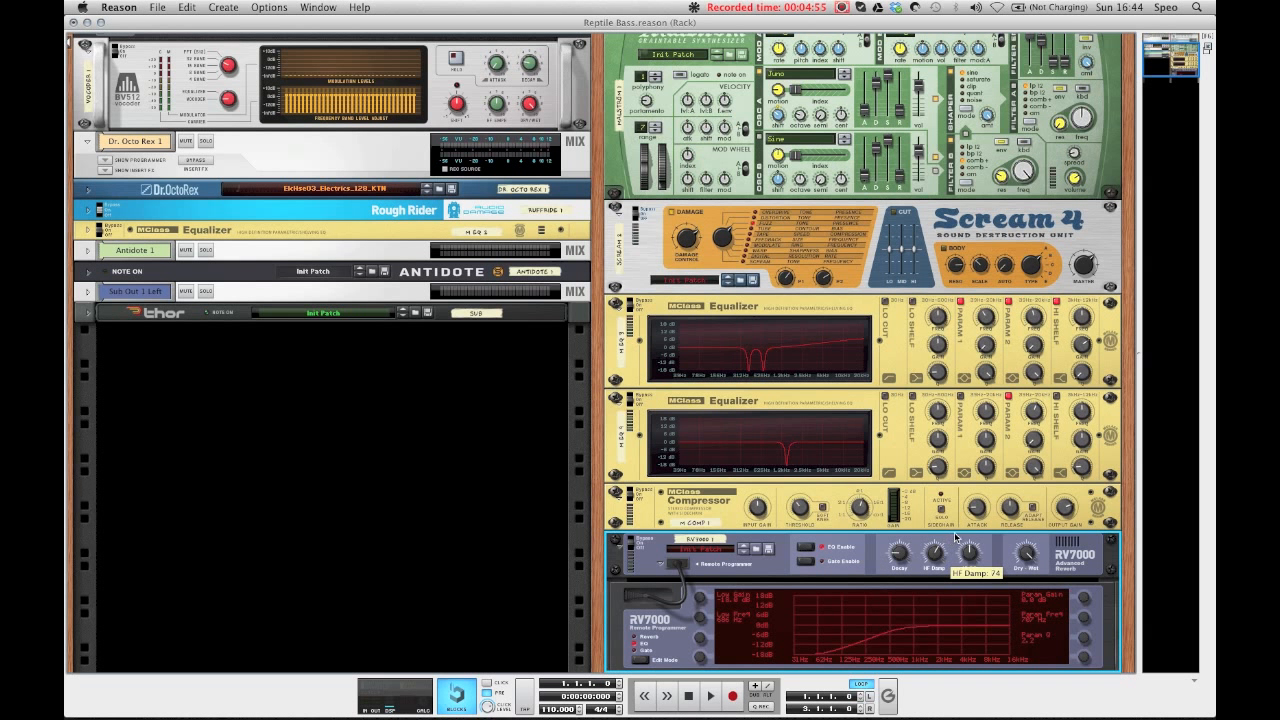
left_click_drag(1026, 556, 1026, 593)
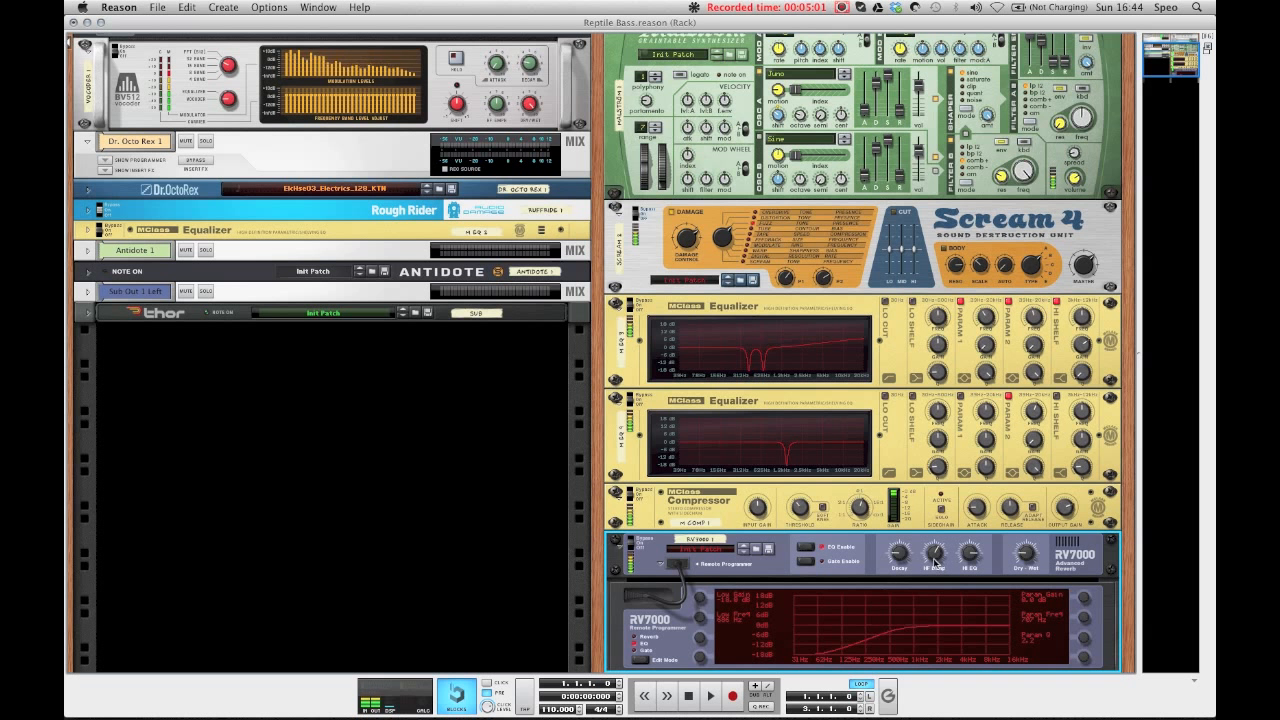
mouse_move(928, 552)
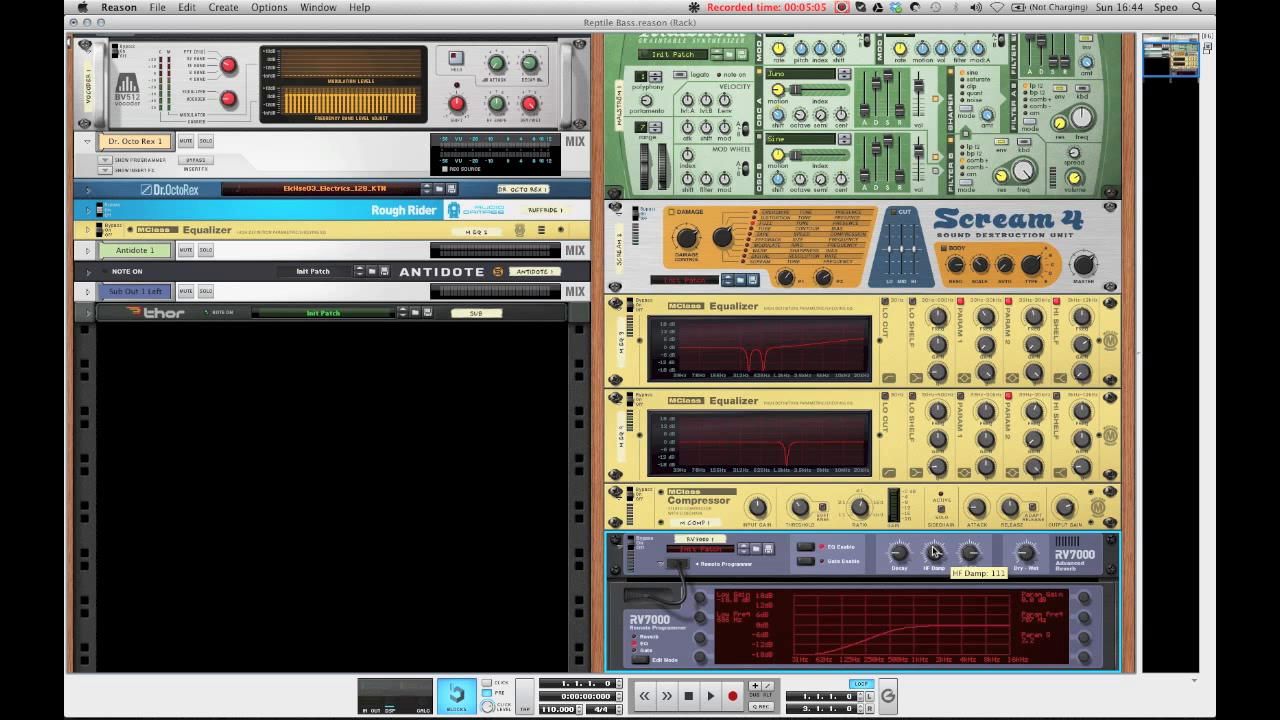
left_click(660, 564)
Move the note clip and both Oscillator A Shift automation clips from the B-Bass track to the Malström 1 track.
scroll(506, 520, "up", 3)
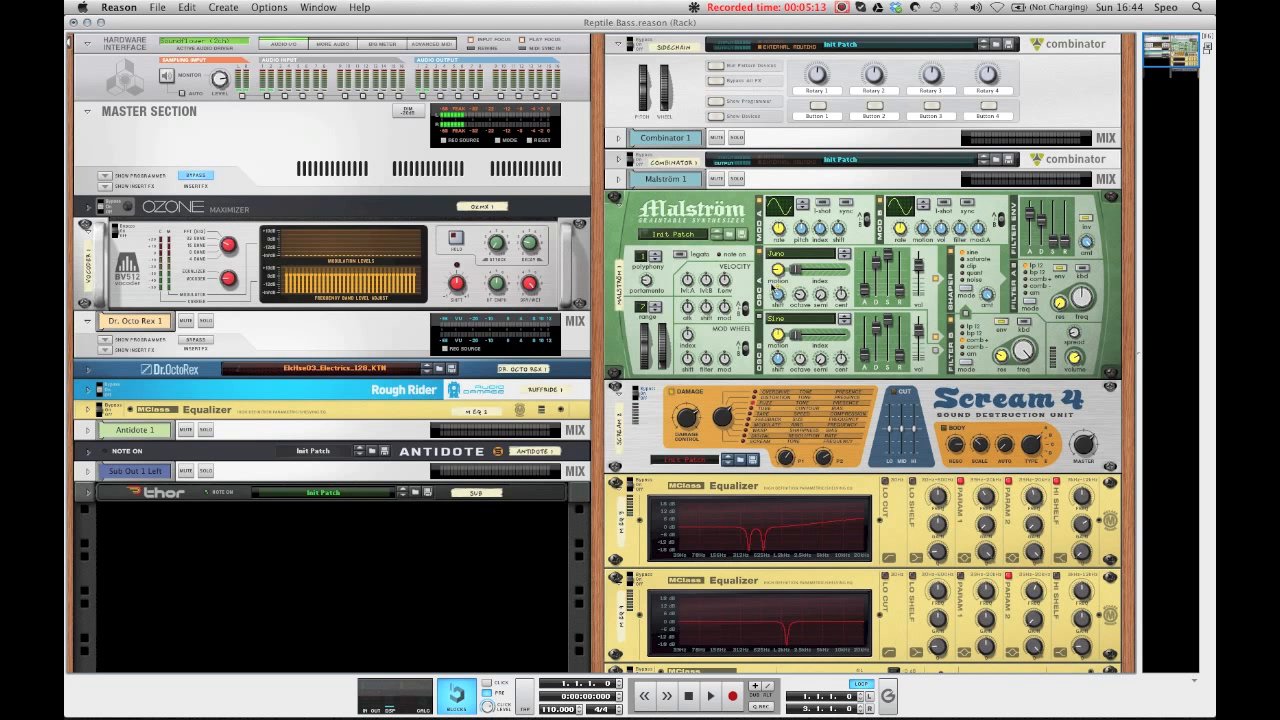
key("F7")
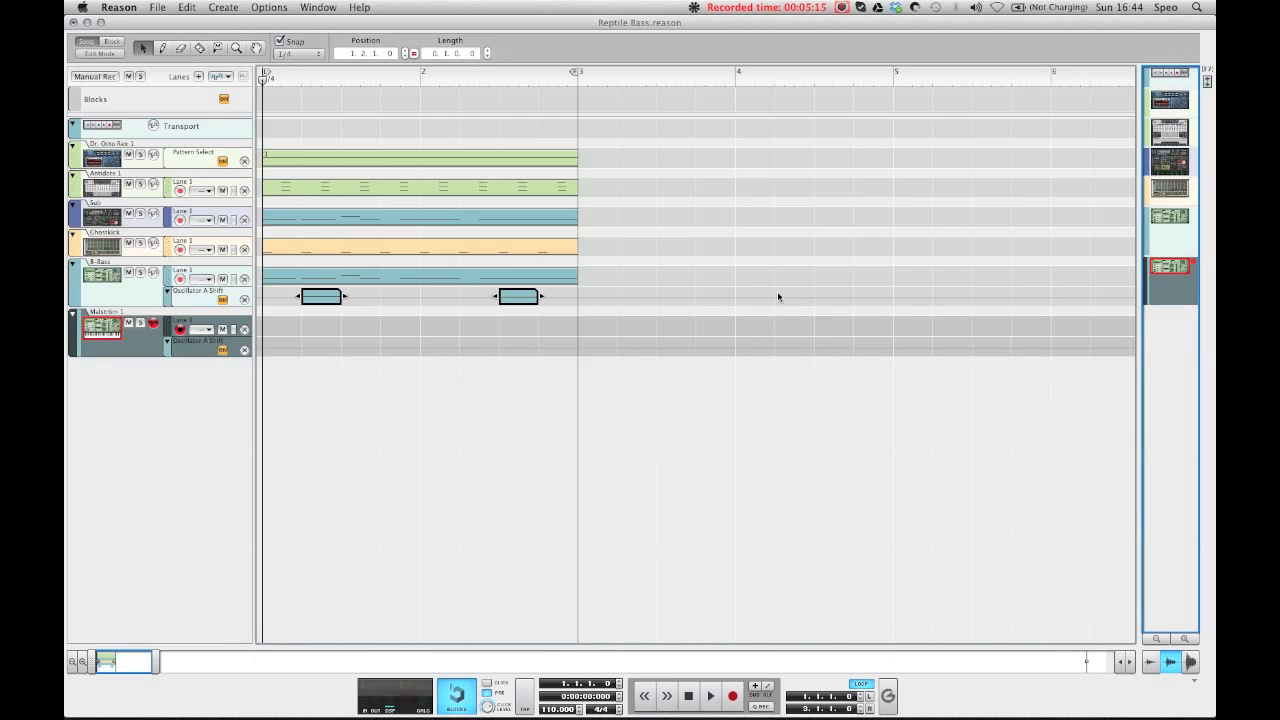
left_click(381, 313)
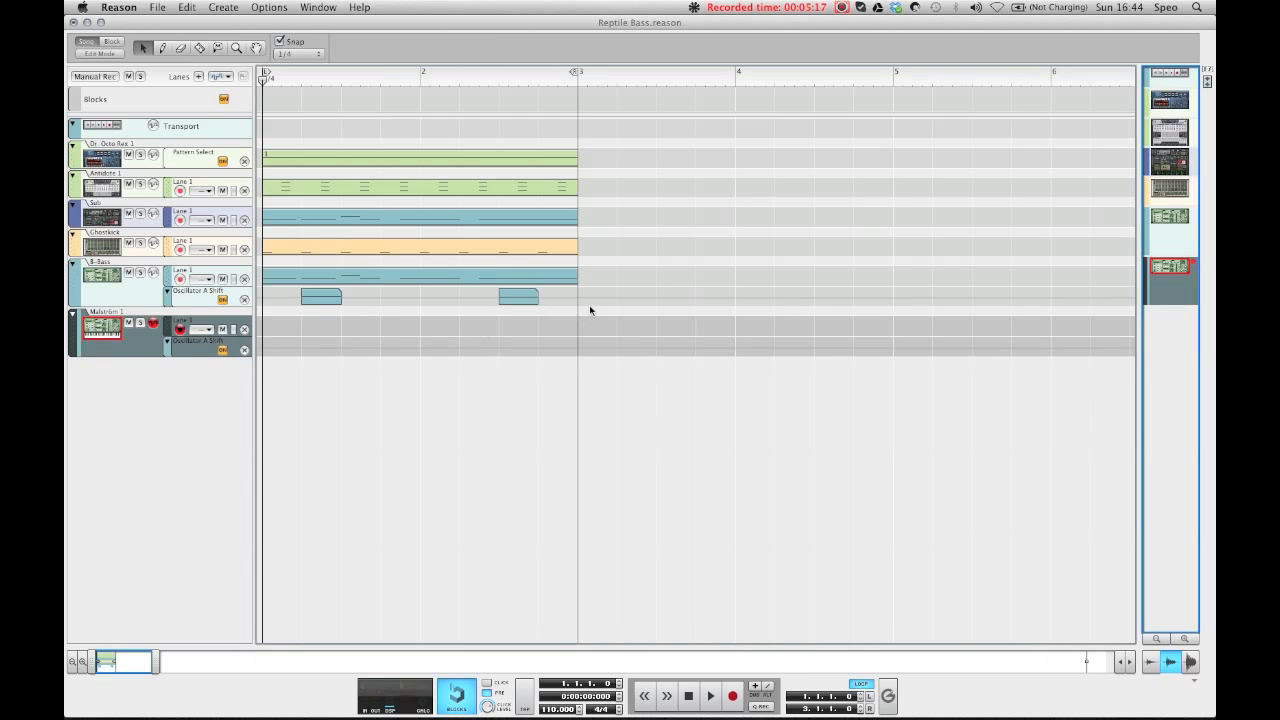
left_click_drag(644, 271, 285, 331)
left_click(297, 417)
Connect the Malström 1 mix channel's rear dynamics sidechain input to Split Output 4 Left of Spider Audio 1 in the SideChain Combinator.
key("F6")
left_click(619, 180)
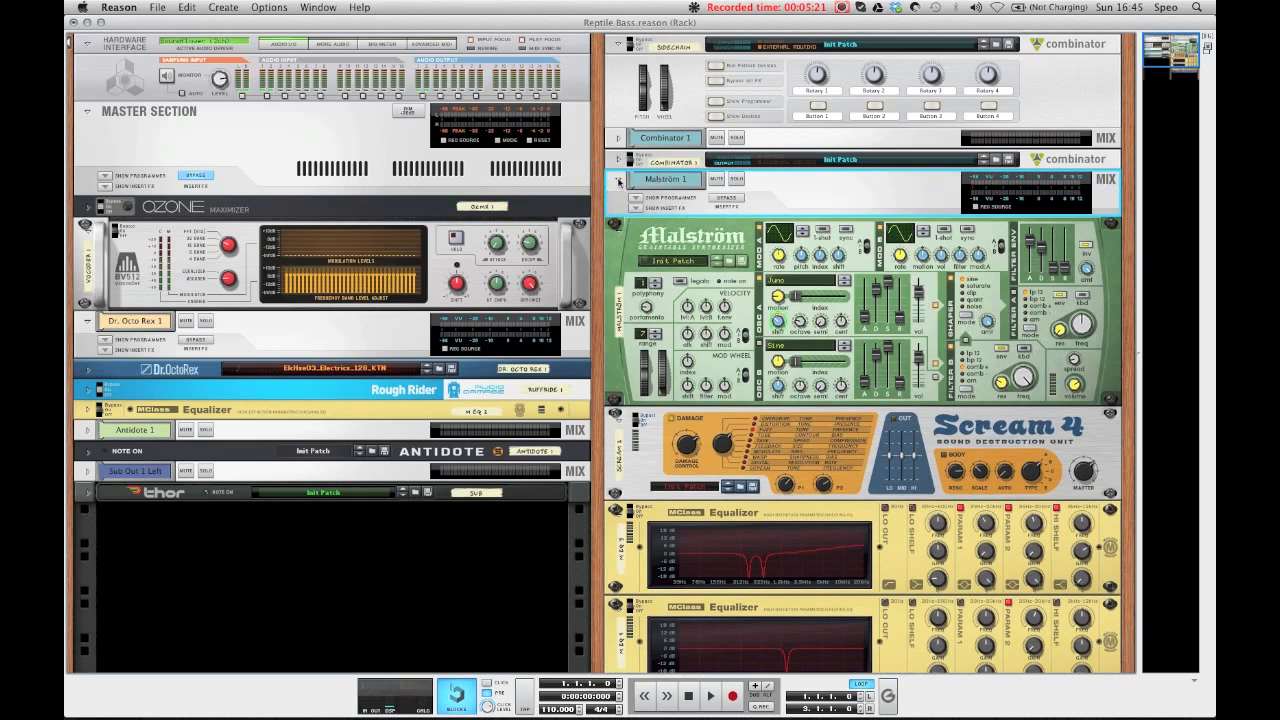
key("Tab")
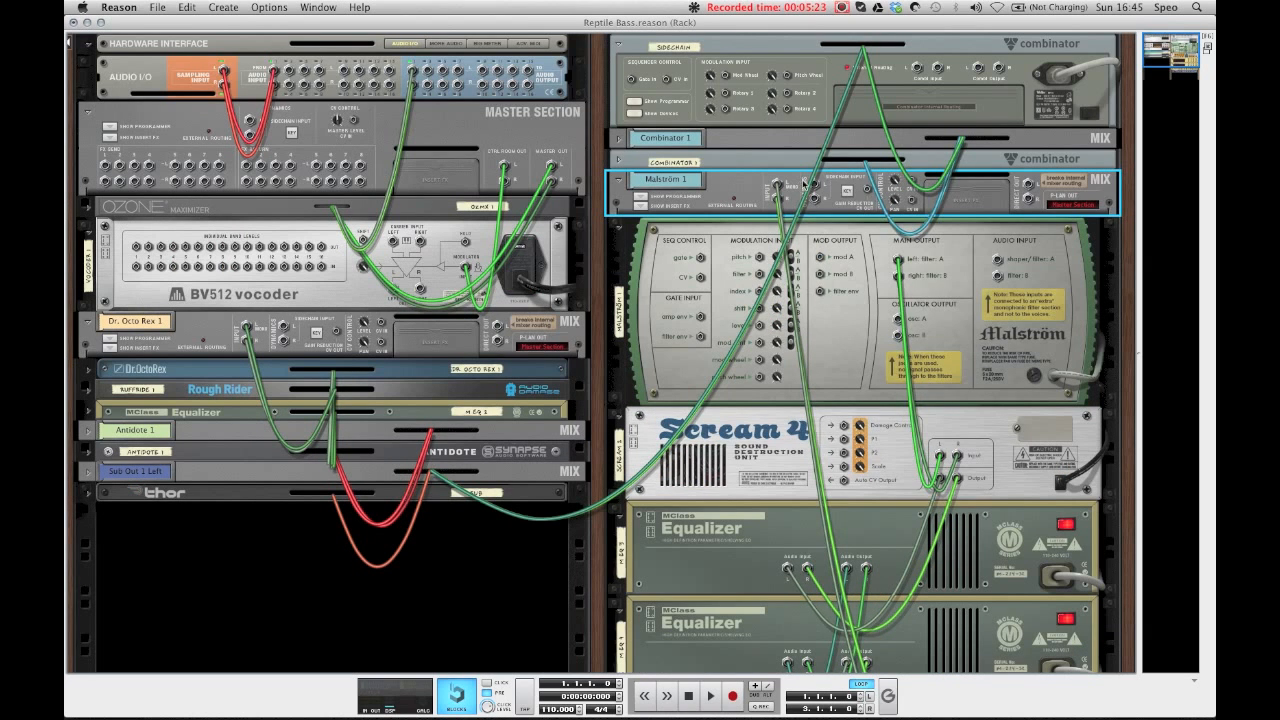
left_click(808, 186)
mouse_move(885, 378)
mouse_move(750, 448)
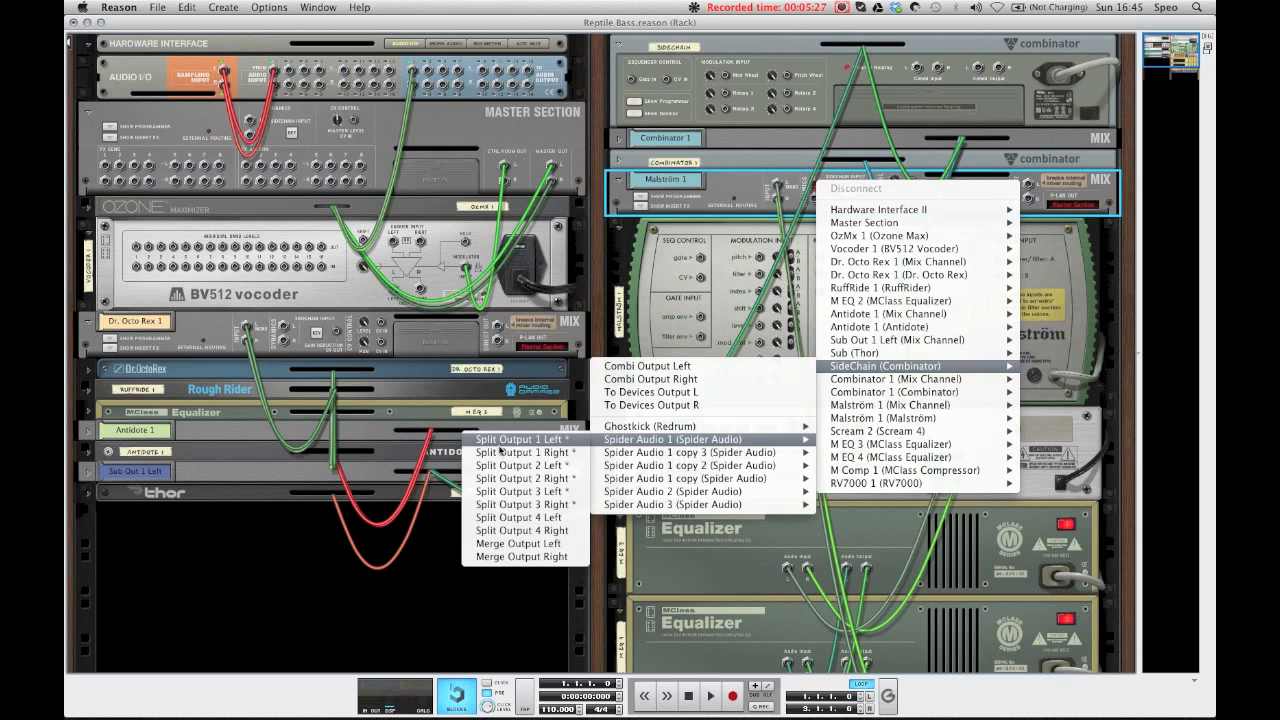
left_click(541, 518)
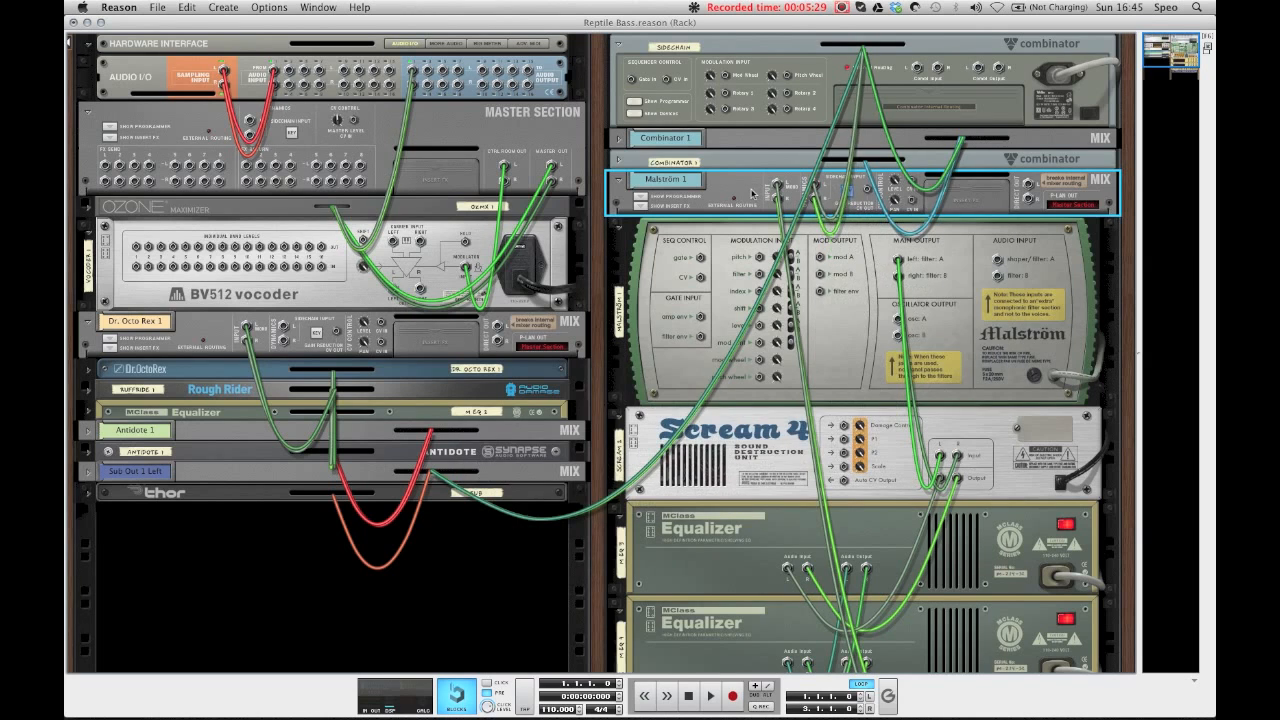
Return the rack to its front and adjust the channel compressor on the Malström 1 mixer channel.
key("Tab")
key("F5")
left_click(1018, 156)
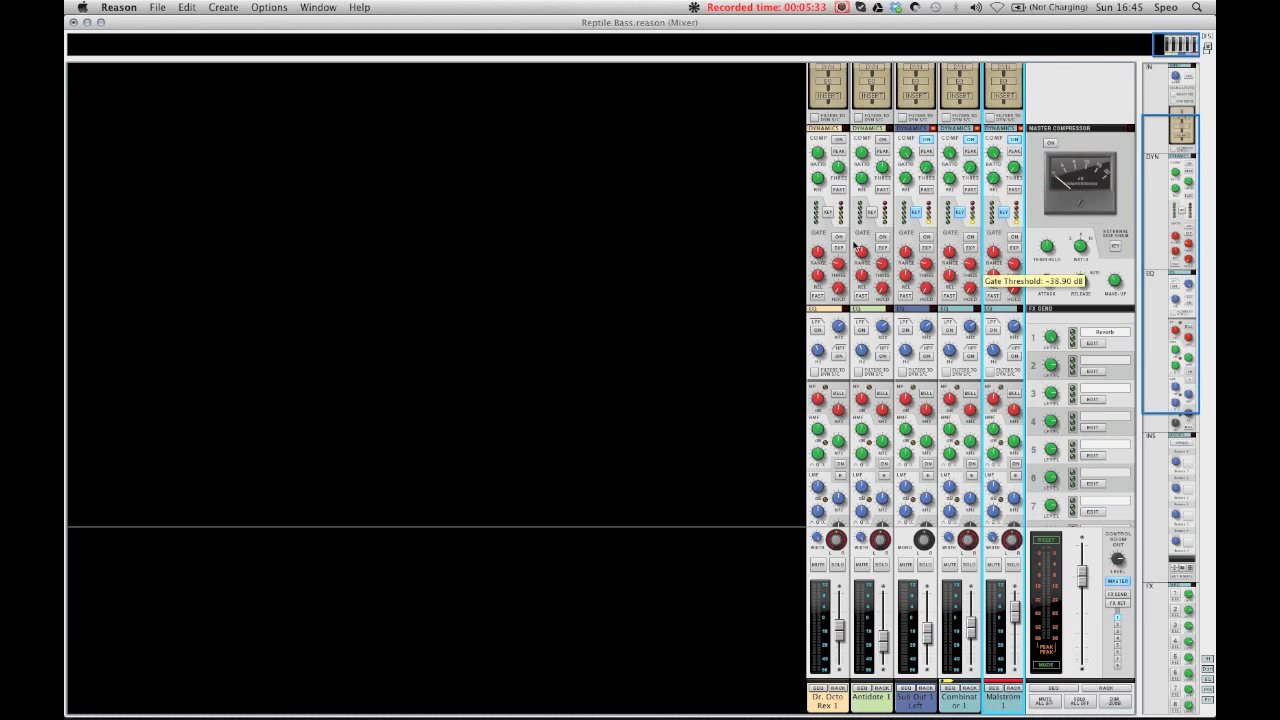
Play the loop and lower the Malström 1 channel fader to -5.51 dB.
key("F7")
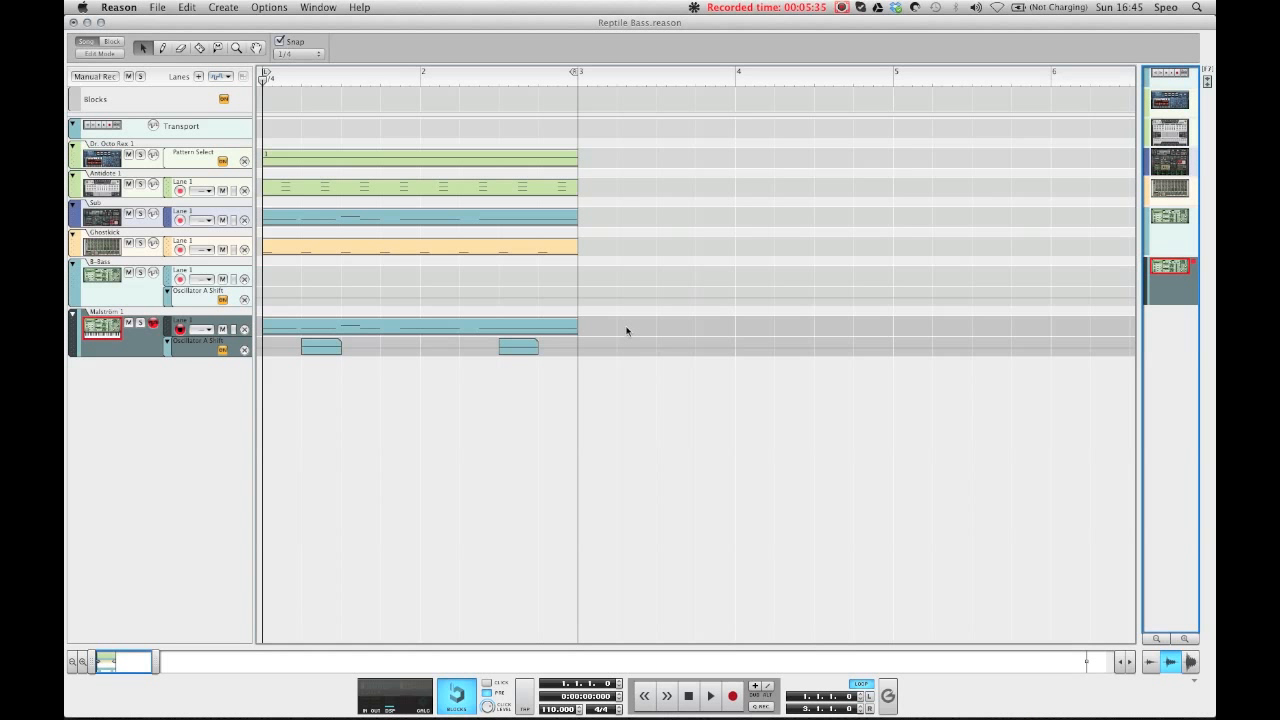
key("space")
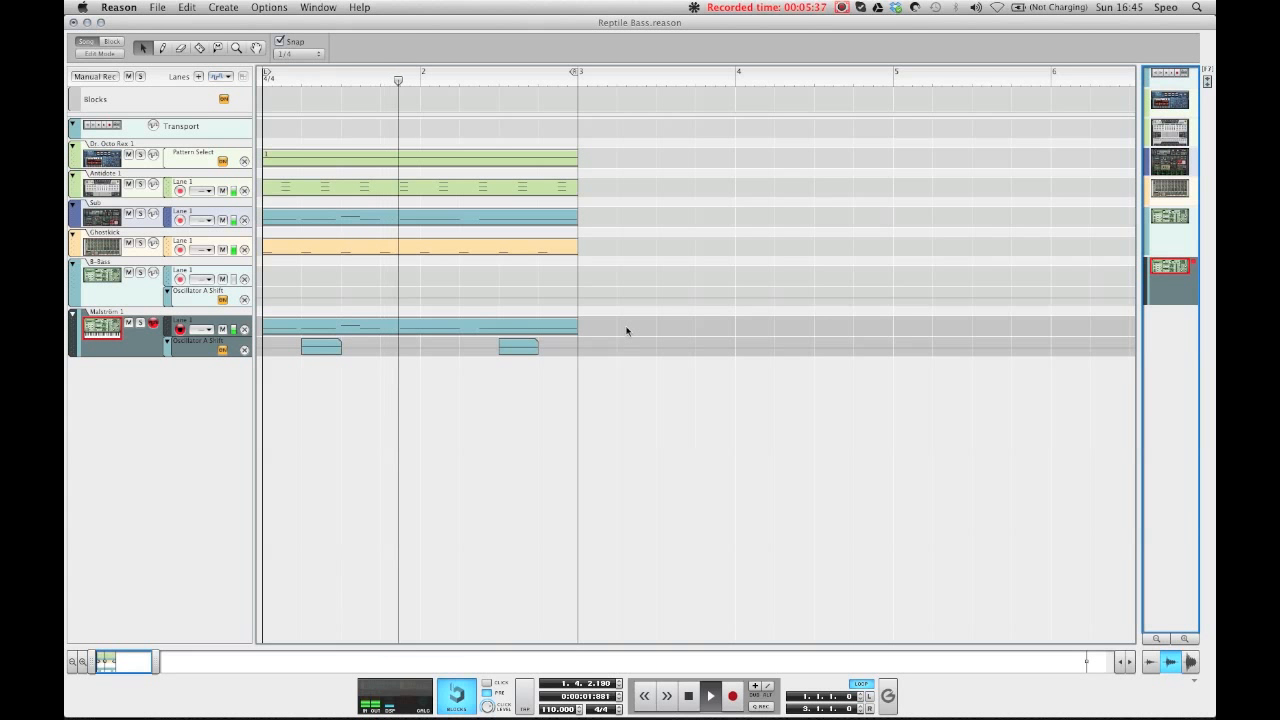
key("F5")
left_click_drag(1014, 620, 1016, 621)
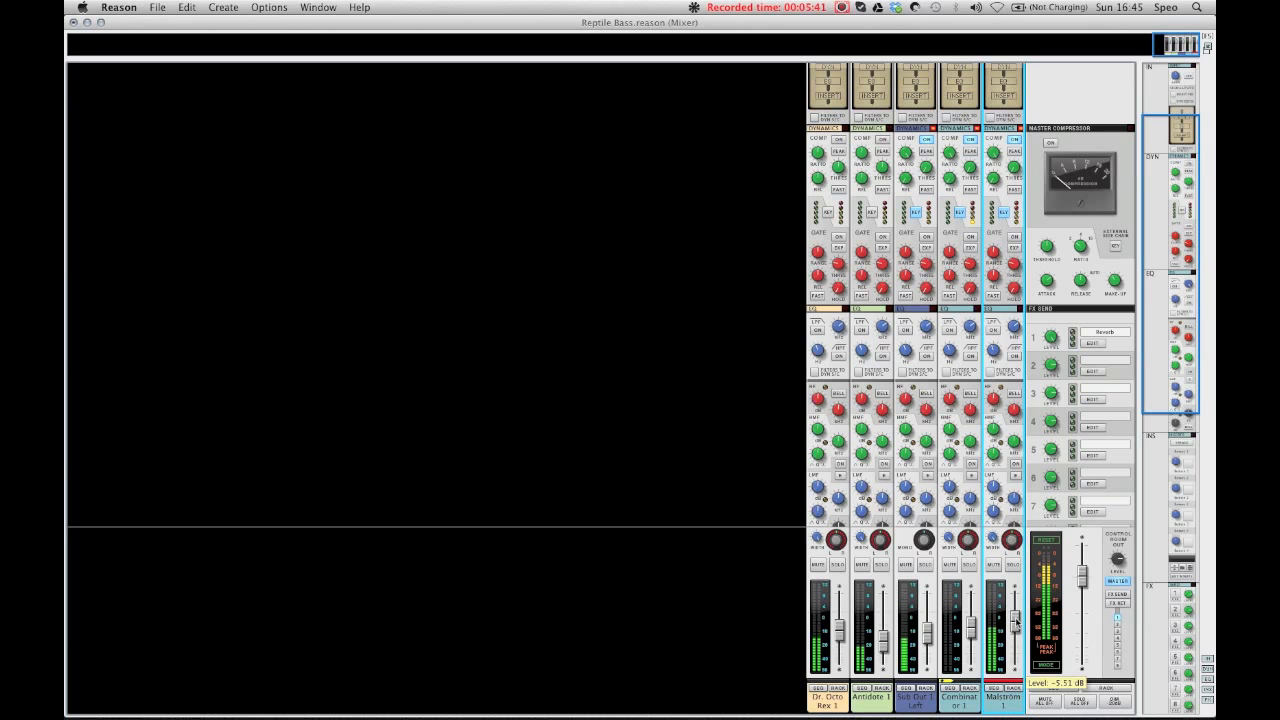
Review the sequencer tracks and the Malström's effect chain during playback, and stop the loop.
key("F7")
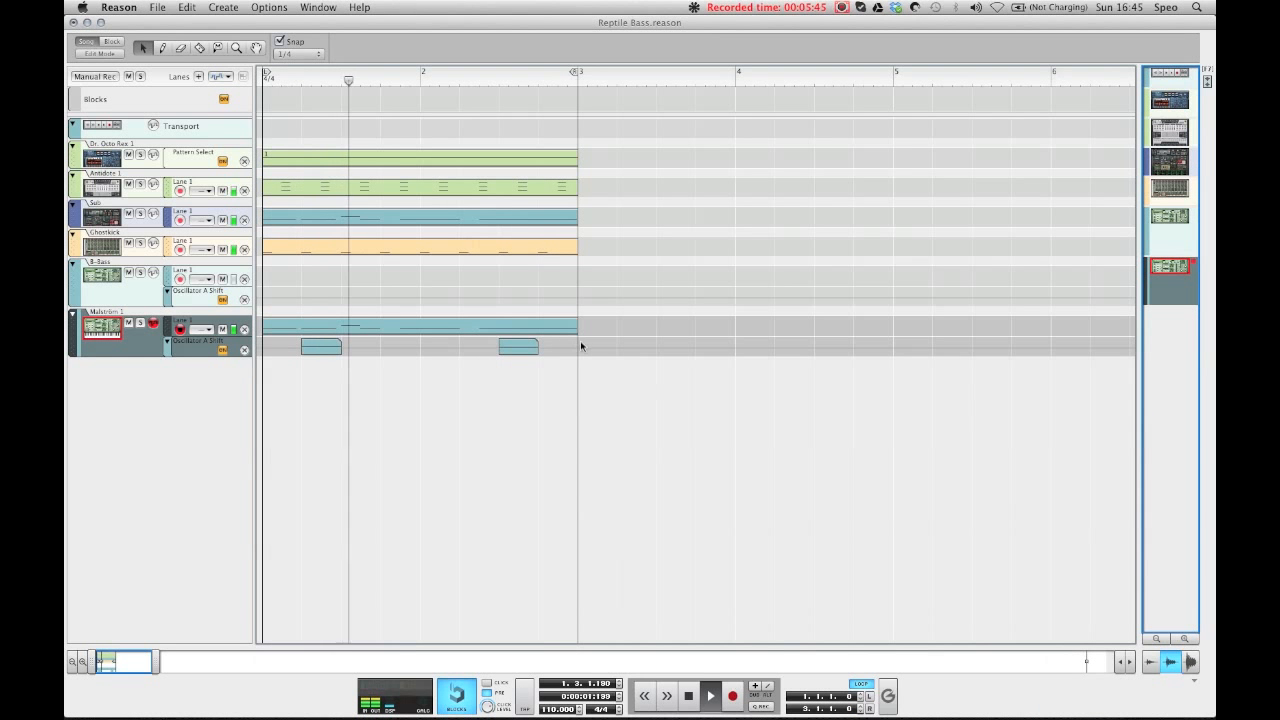
key("F6")
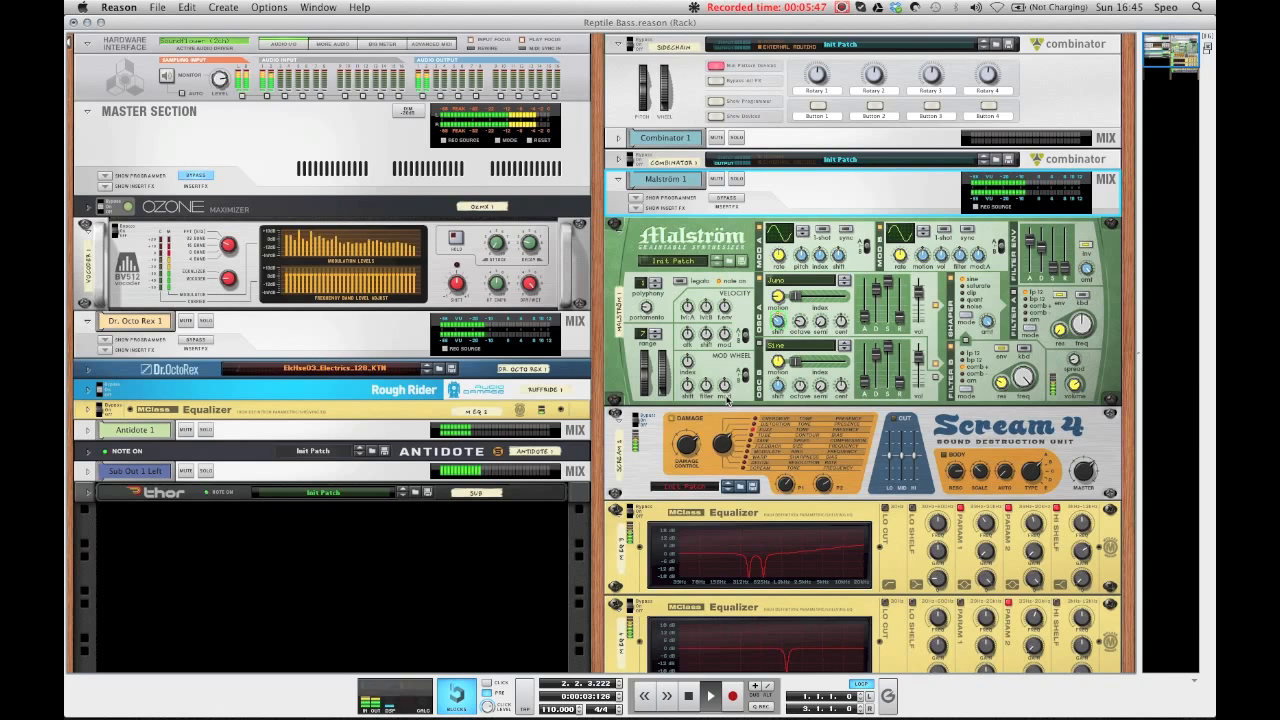
scroll(727, 397, "down", 1)
scroll(727, 400, "down", 6)
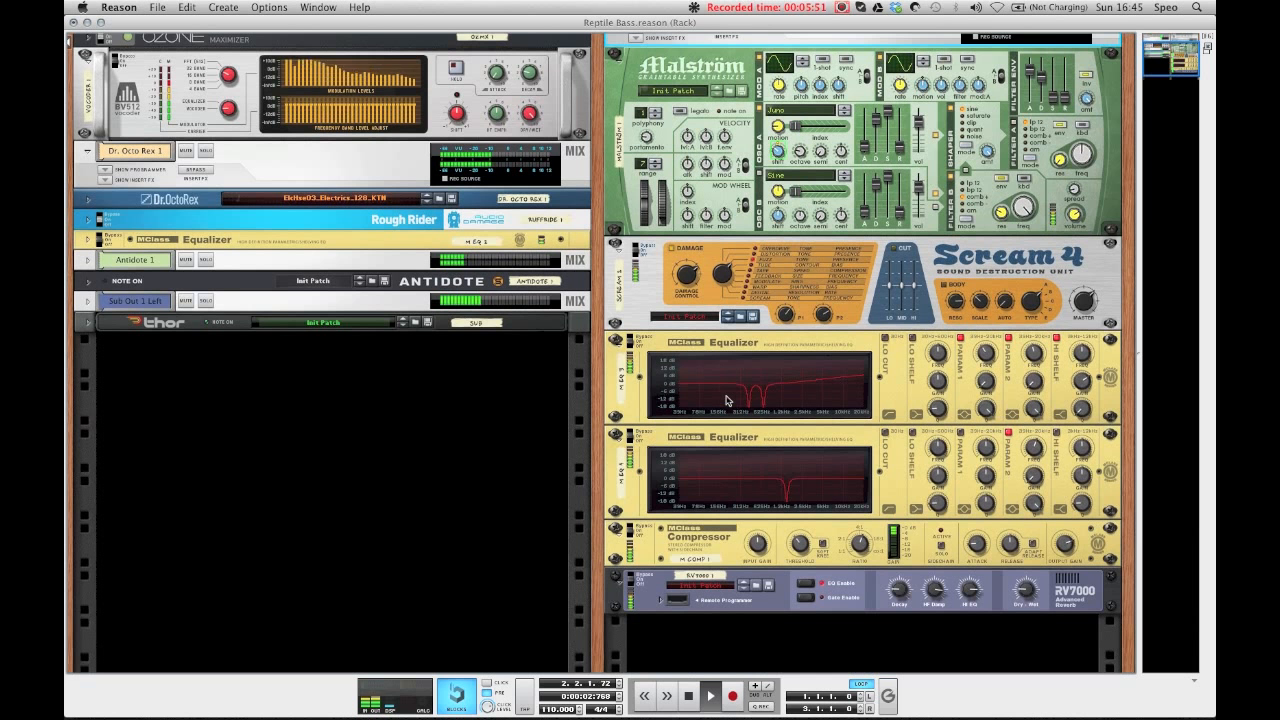
key("space")
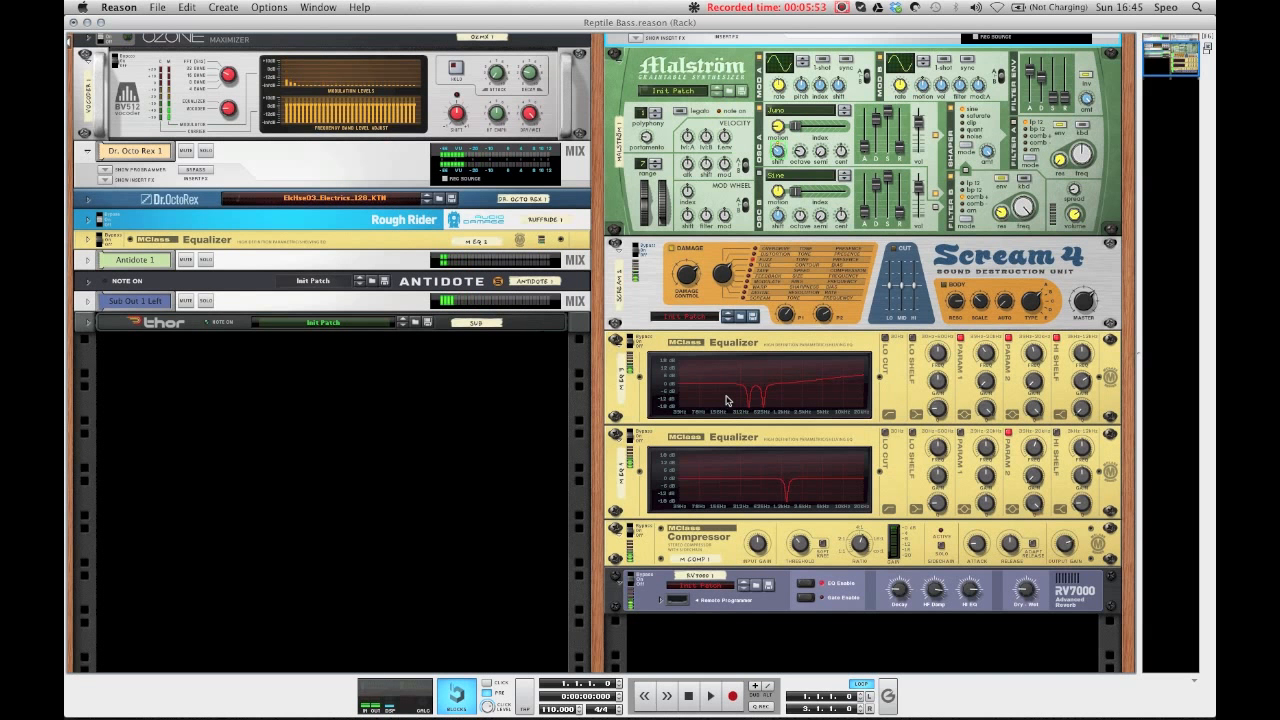
Open the first Oscillator A Shift automation clip on the Malström 1 track and check its point's value.
key("F7")
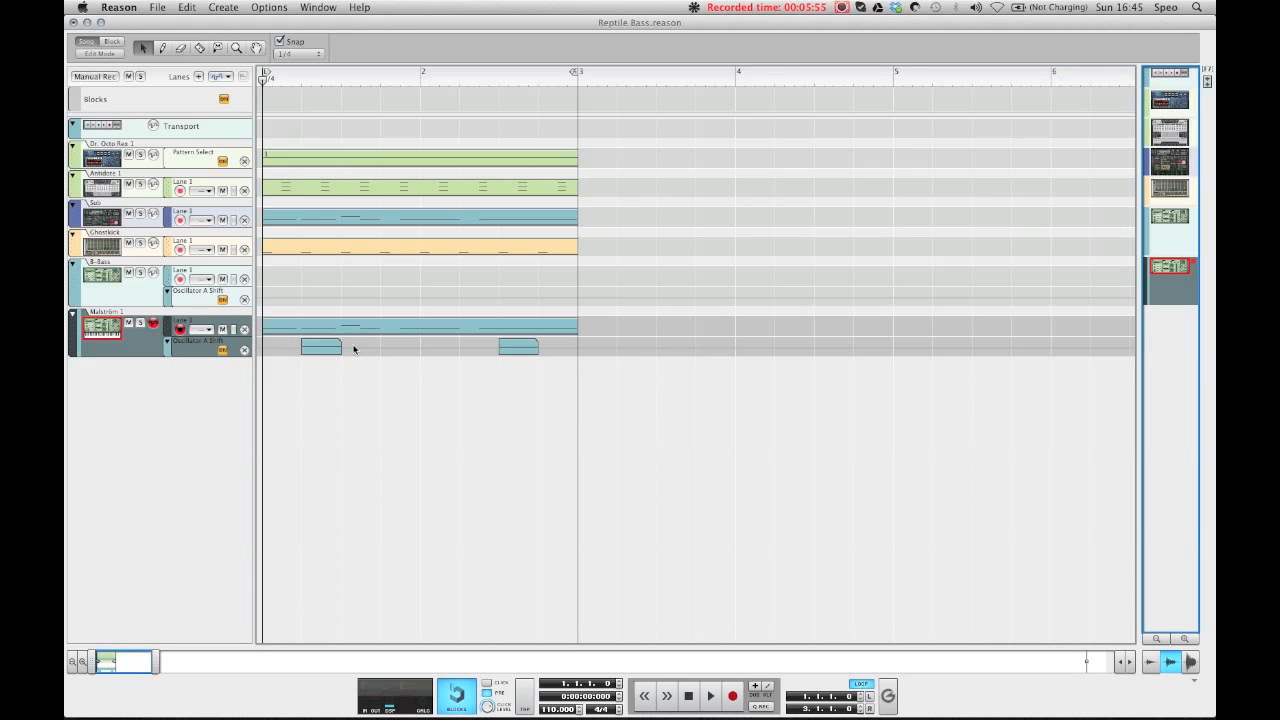
double_click(312, 355)
left_click(312, 297)
double_click(323, 357)
left_click(324, 297)
double_click(318, 345)
left_click(318, 378)
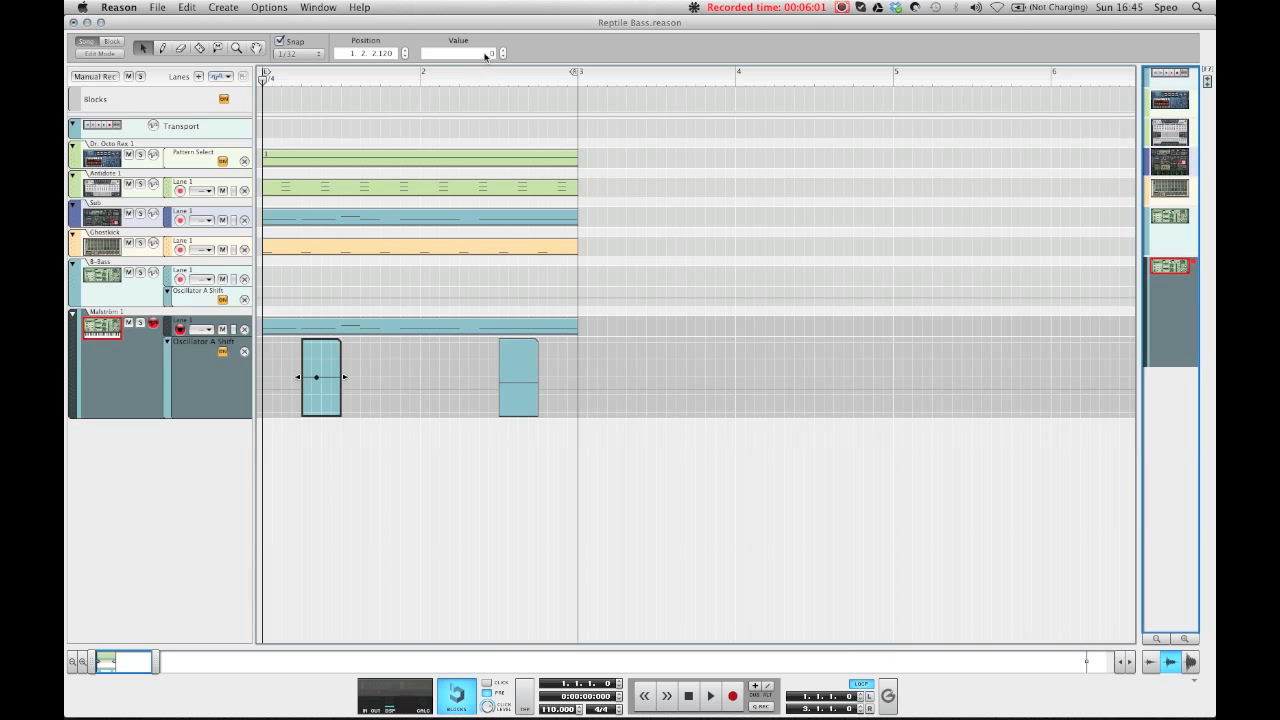
left_click(393, 253)
Open the second Oscillator A Shift automation clip in bar 2 and check its point's value.
left_click(316, 331)
double_click(514, 355)
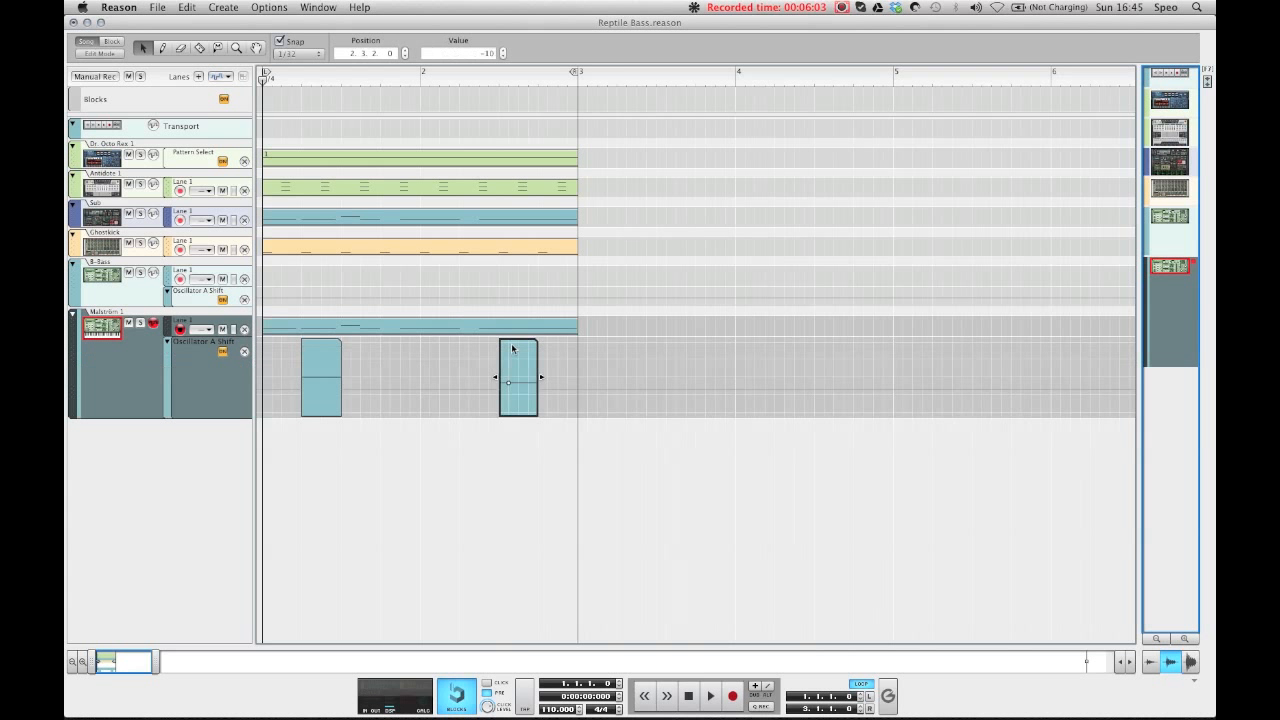
left_click_drag(521, 400, 522, 398)
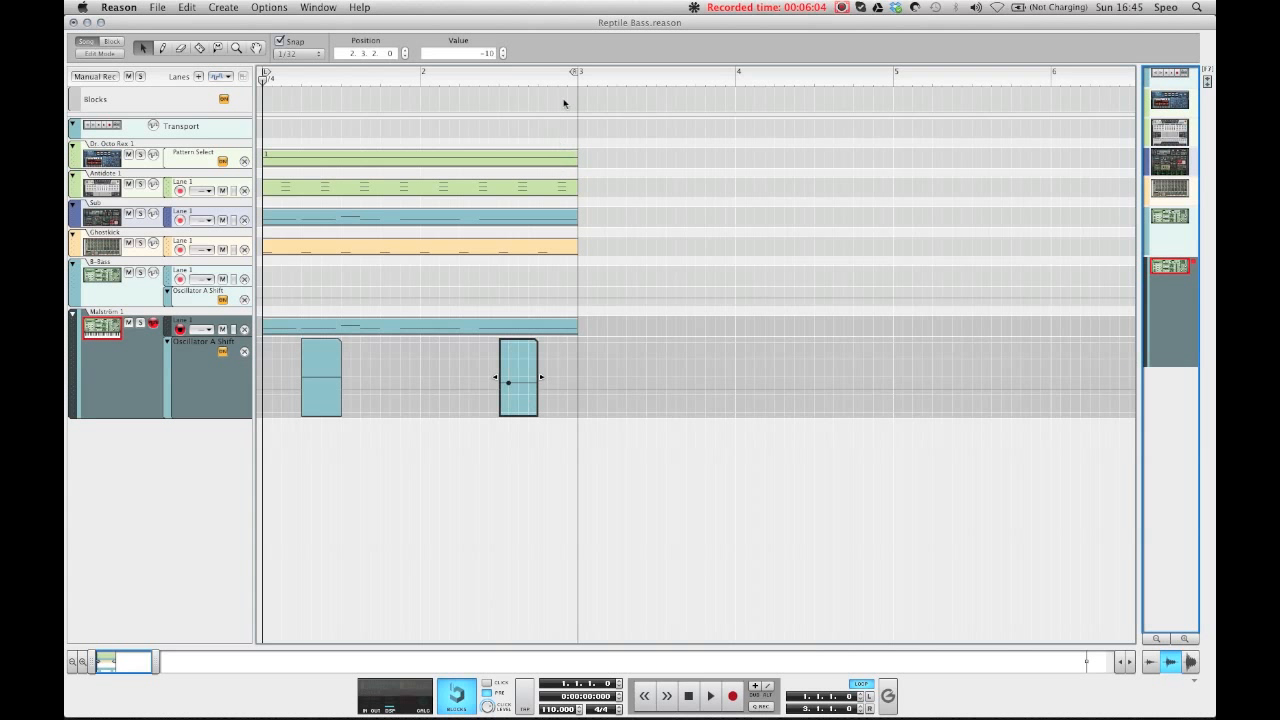
Open the Malström 1 note clip to examine its notes and velocities, and return to the arrangement.
left_click(541, 305)
double_click(542, 331)
left_click(576, 333)
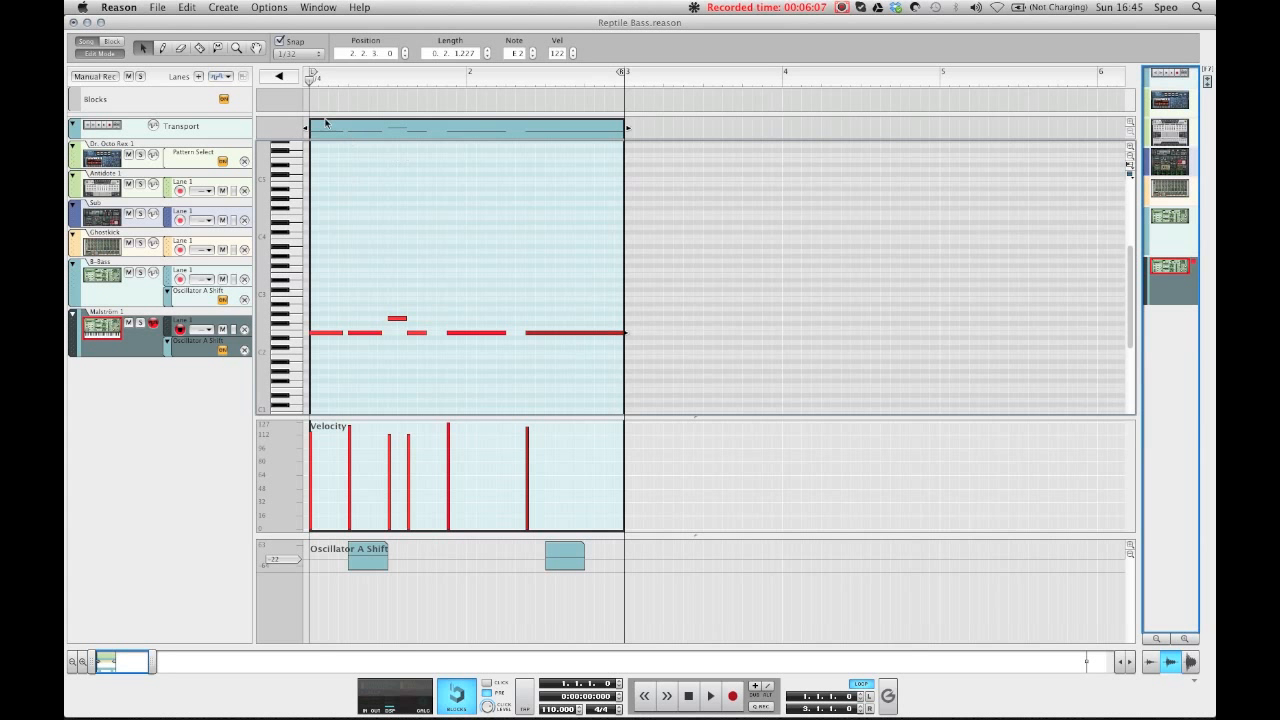
left_click(279, 76)
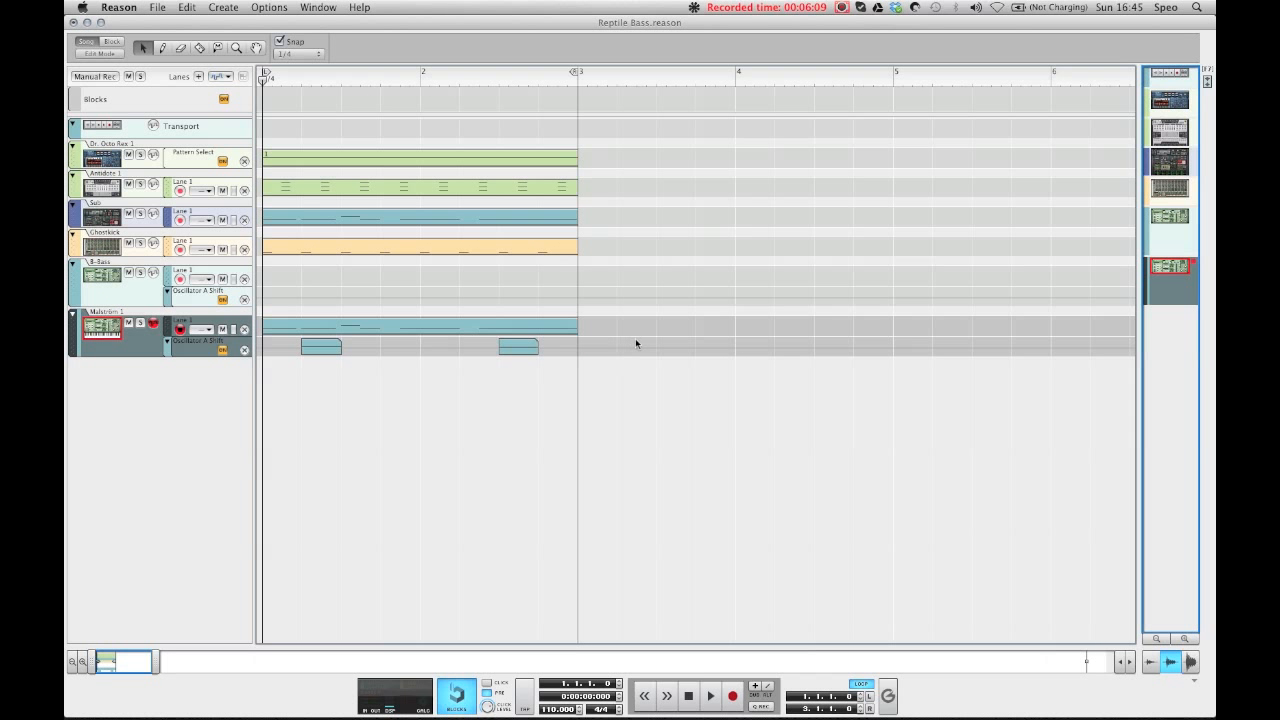
Delete both Oscillator A Shift automation clips on the Malström 1 track and play the loop to hear the bass without them.
left_click_drag(654, 349, 294, 349)
key("Delete")
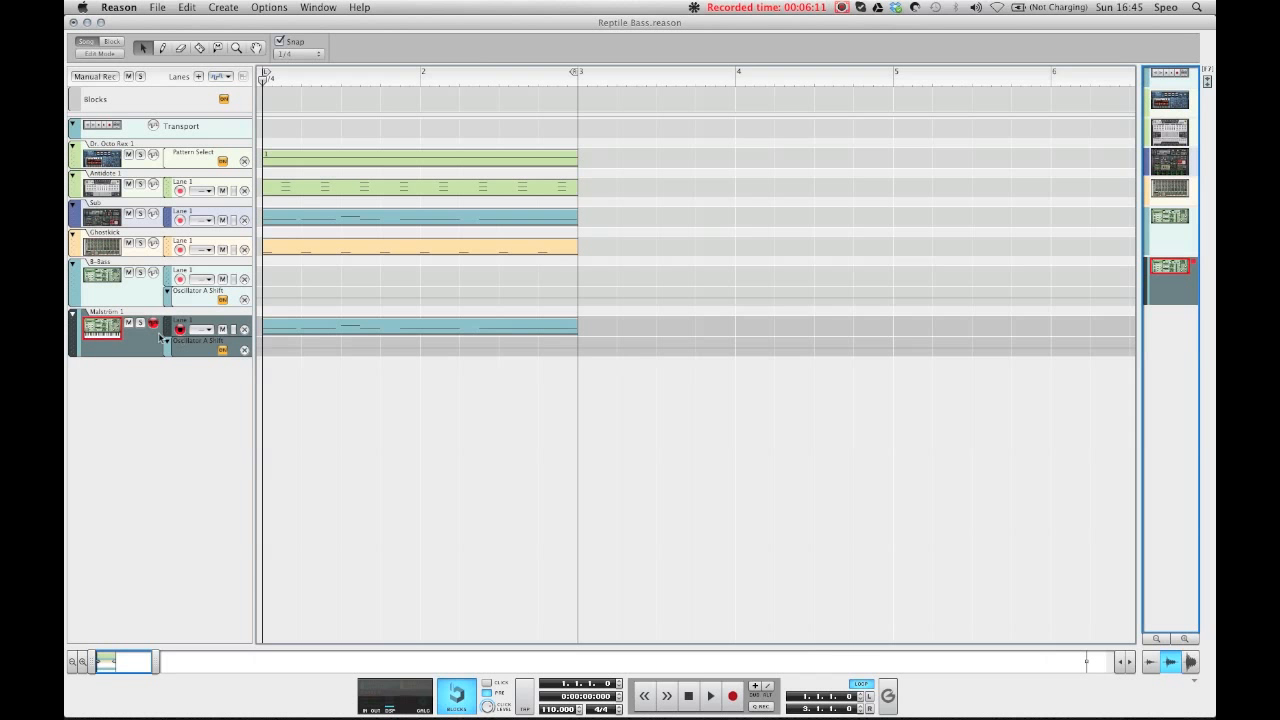
key("F5")
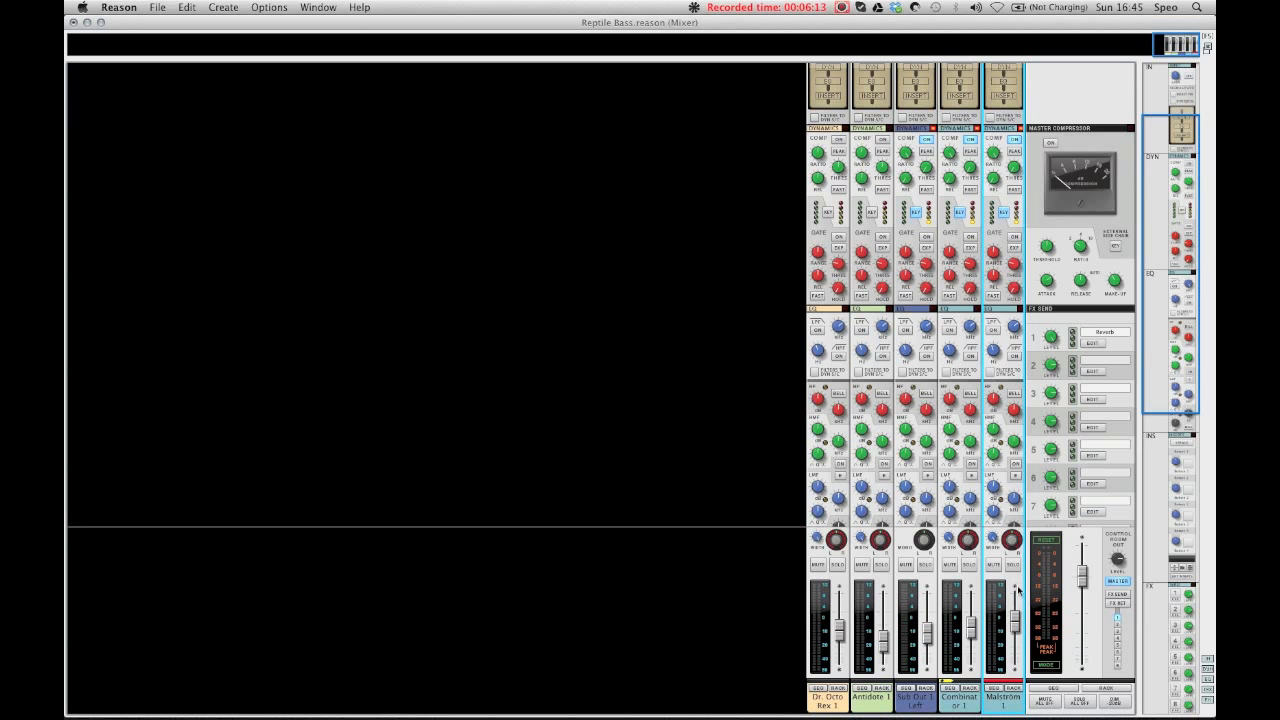
key("F7")
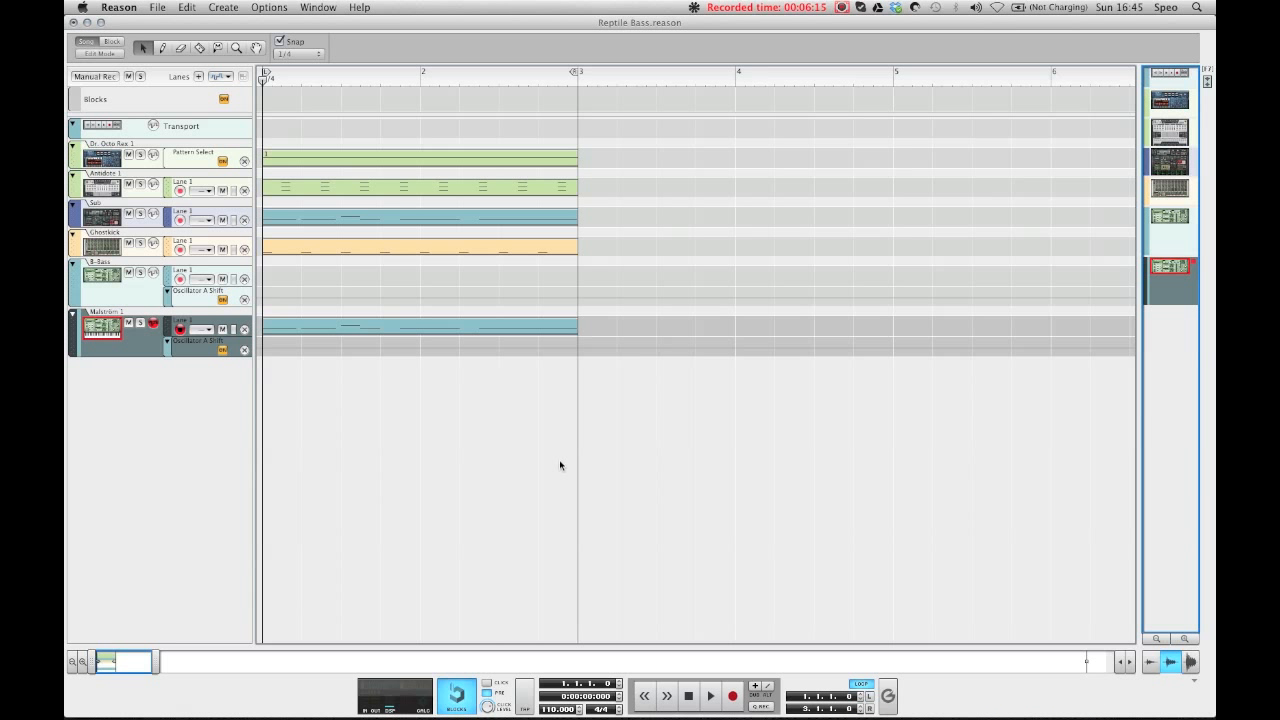
key("space")
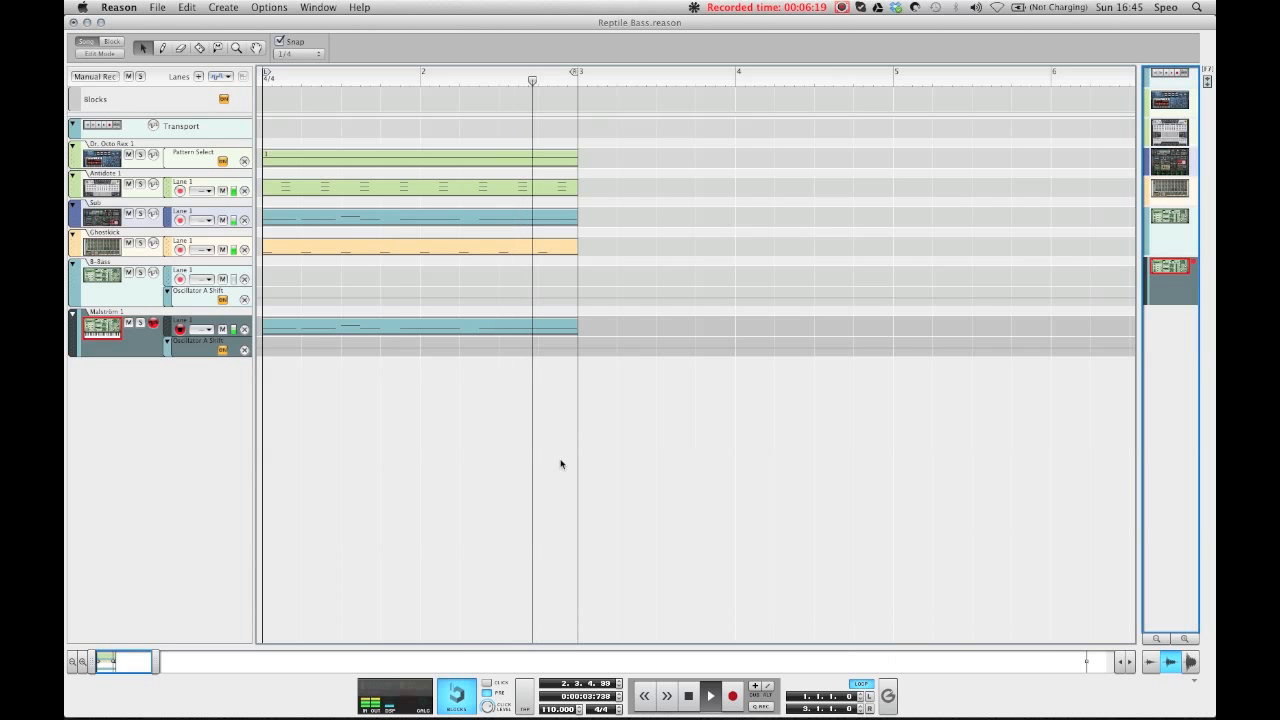
key("space")
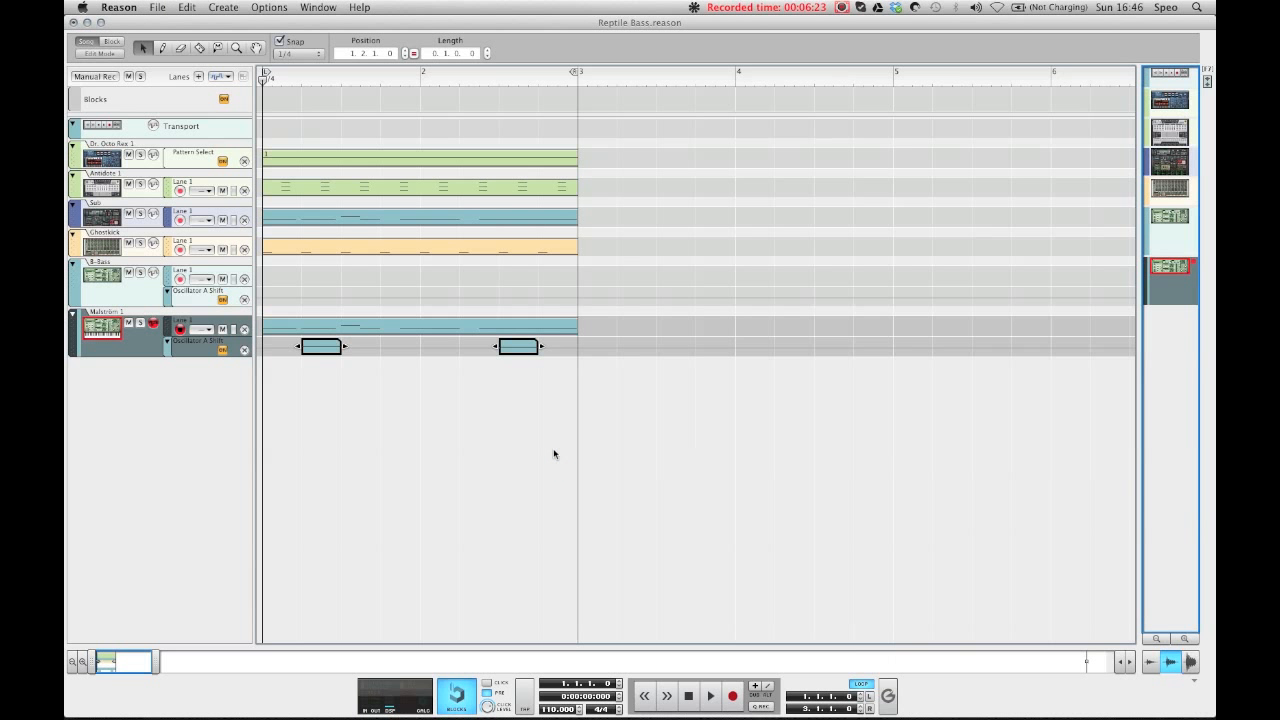
Solo the Malström 1 channel, play the automated bass on its own, and clear the solo.
key("F5")
key("F7")
key("space")
key("F7")
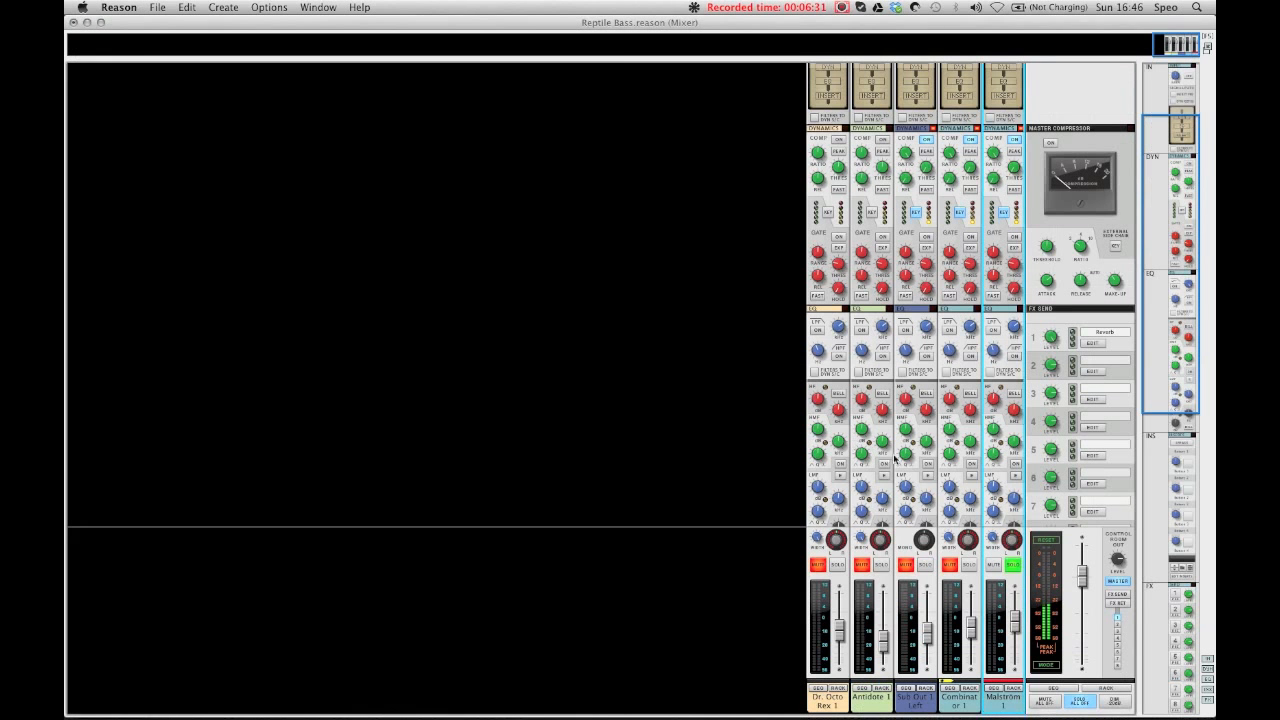
left_click(1013, 566)
left_click(548, 444)
key("F7")
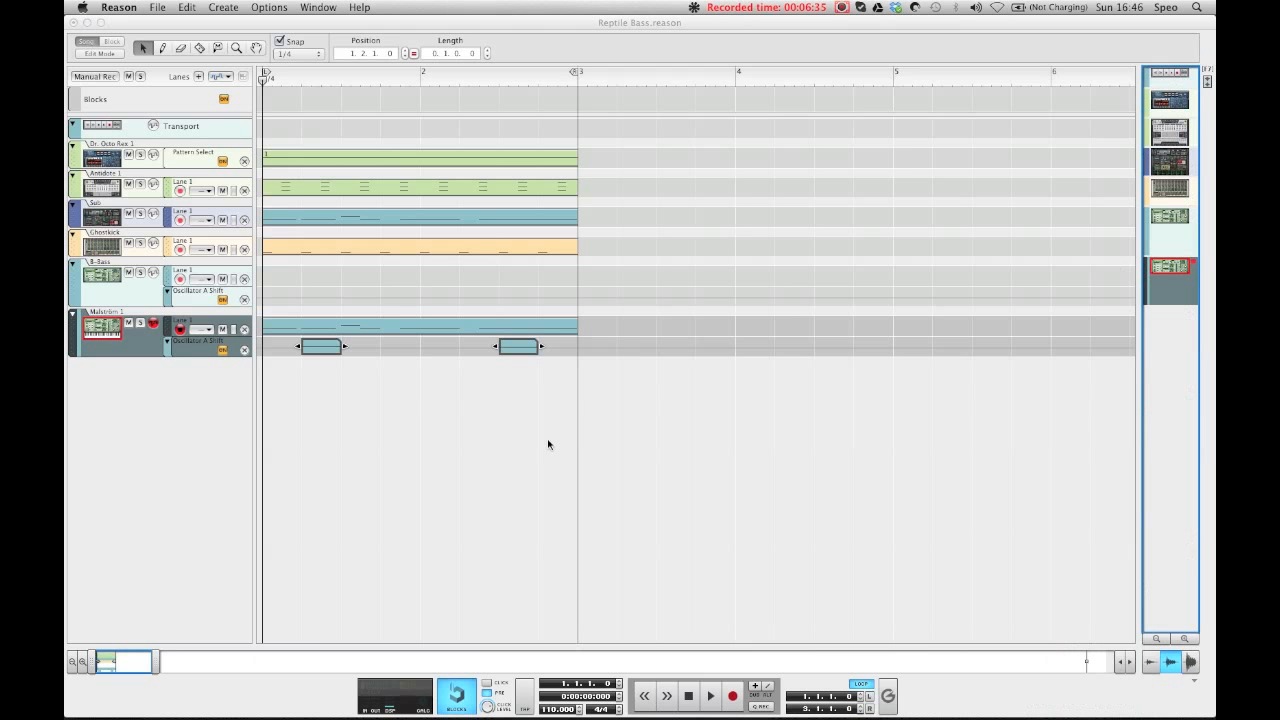
Deselect the automation clips, play the full loop while reviewing the Malström's device chain in the rack, and stop playback.
left_click(548, 444)
key("space")
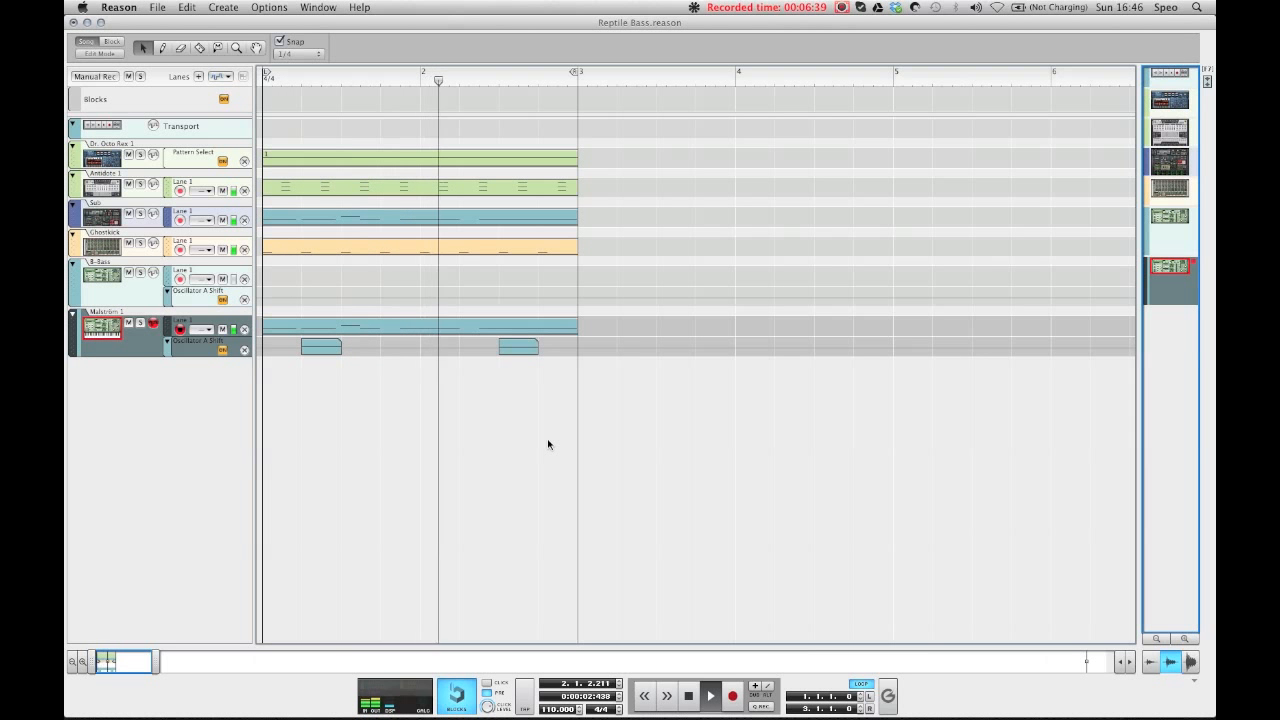
key("F6")
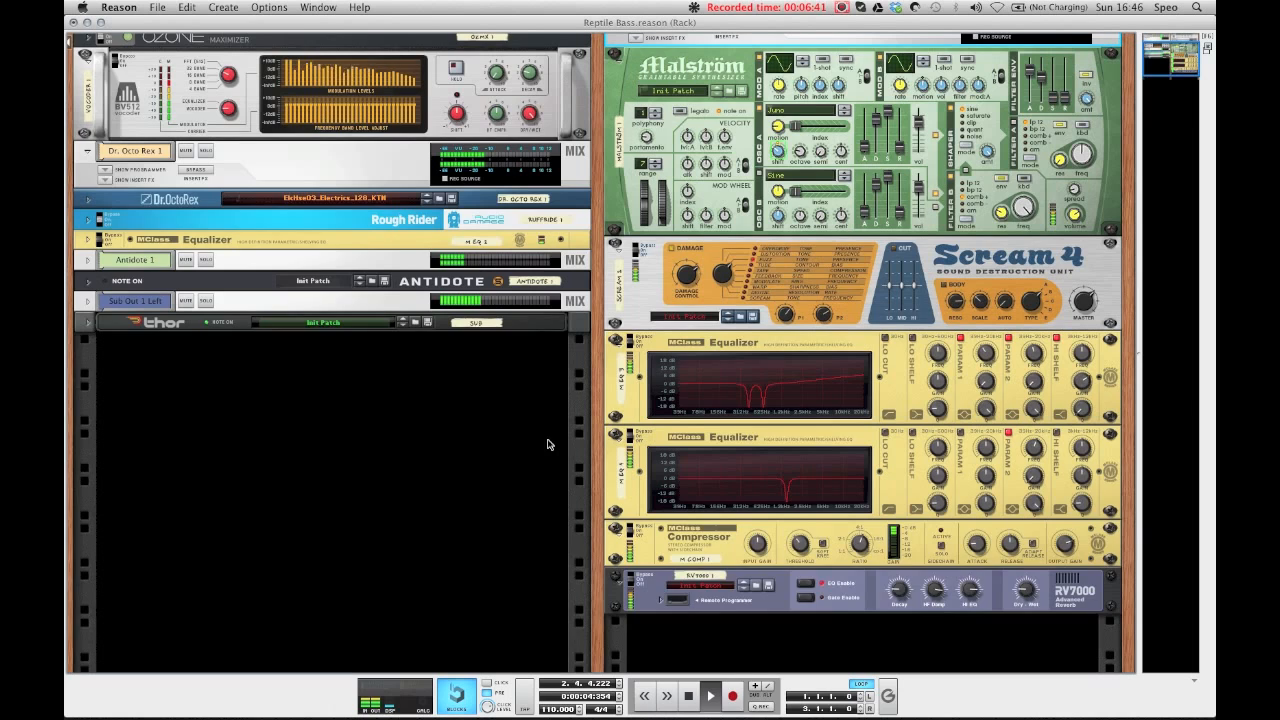
scroll(548, 444, "up", 2)
scroll(548, 444, "up", 1)
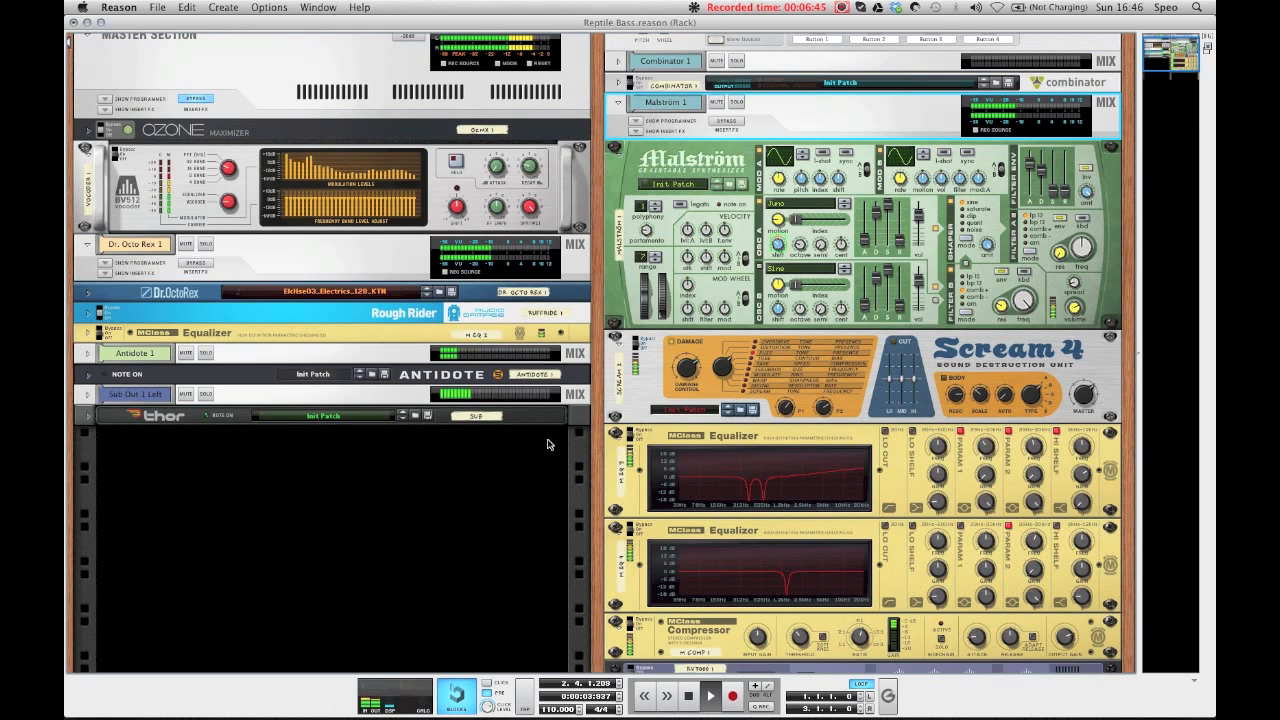
key("space")
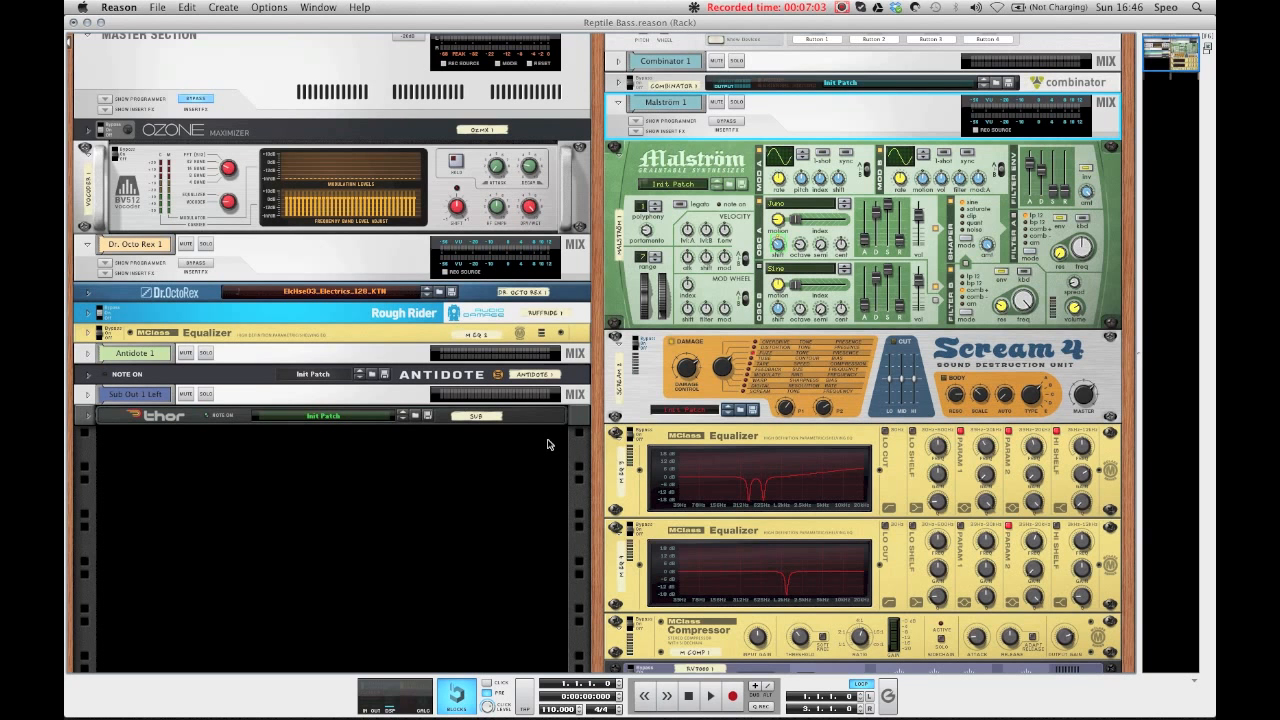
left_click(842, 7)
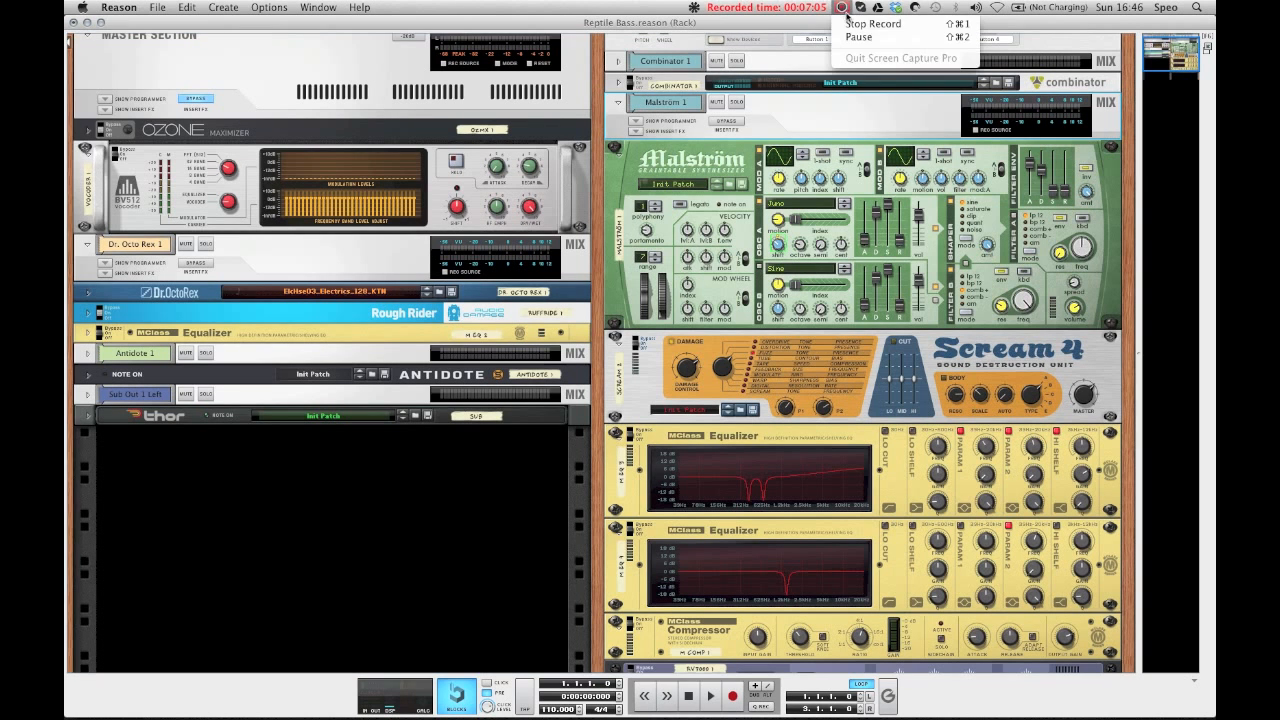
left_click(848, 23)
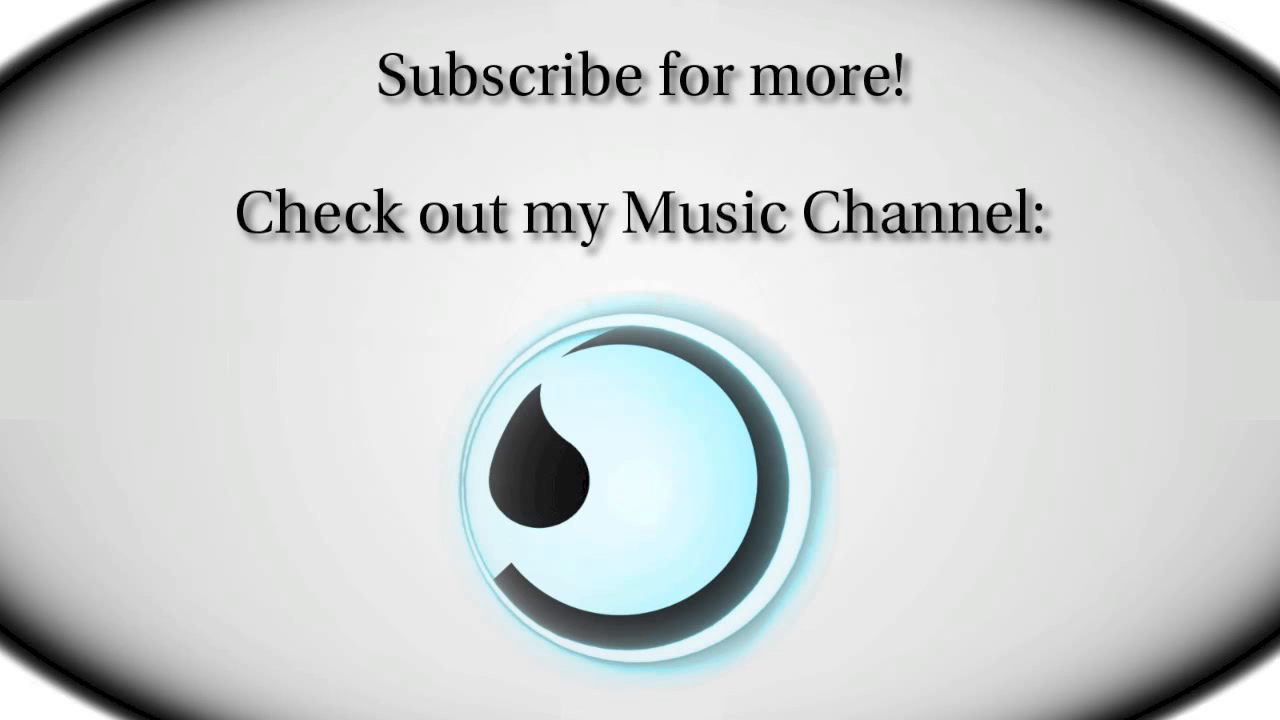